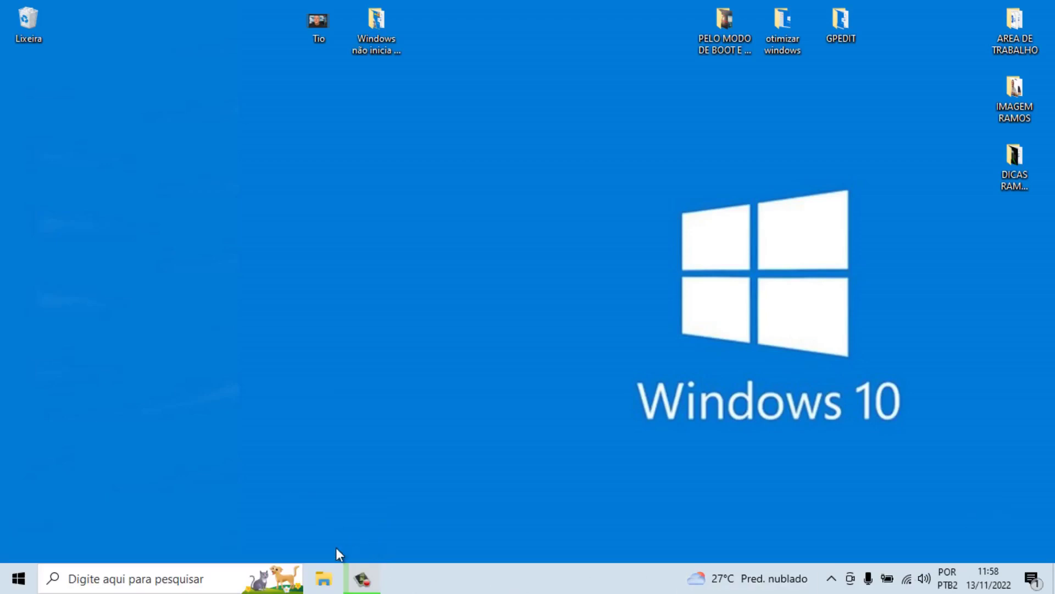
Step: List this computer's drives in a maximized File Explorer window and select the ESD-USB (E:) drive
left_click(326, 586)
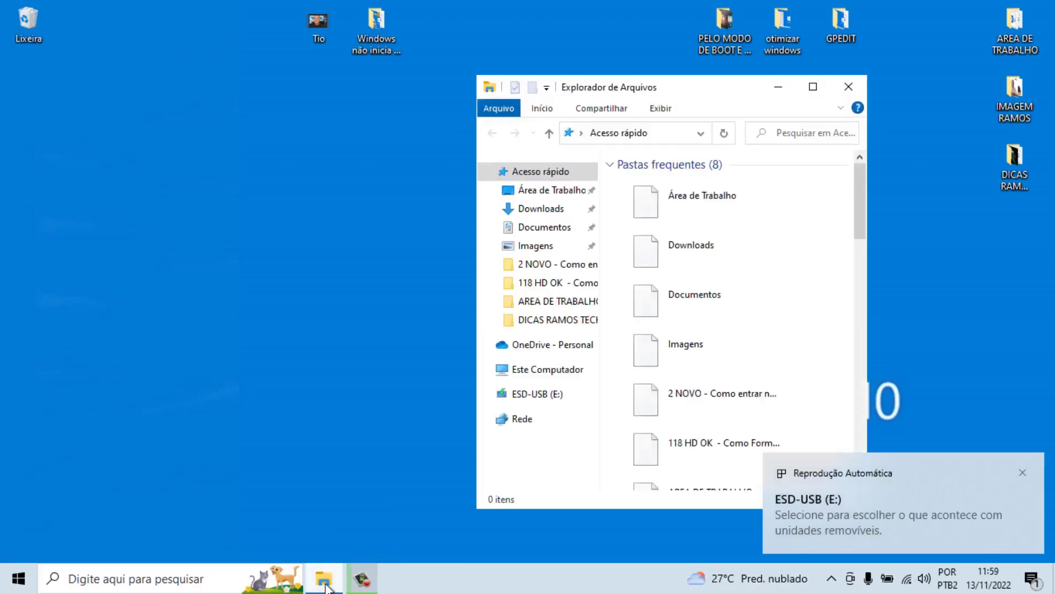
left_click(813, 87)
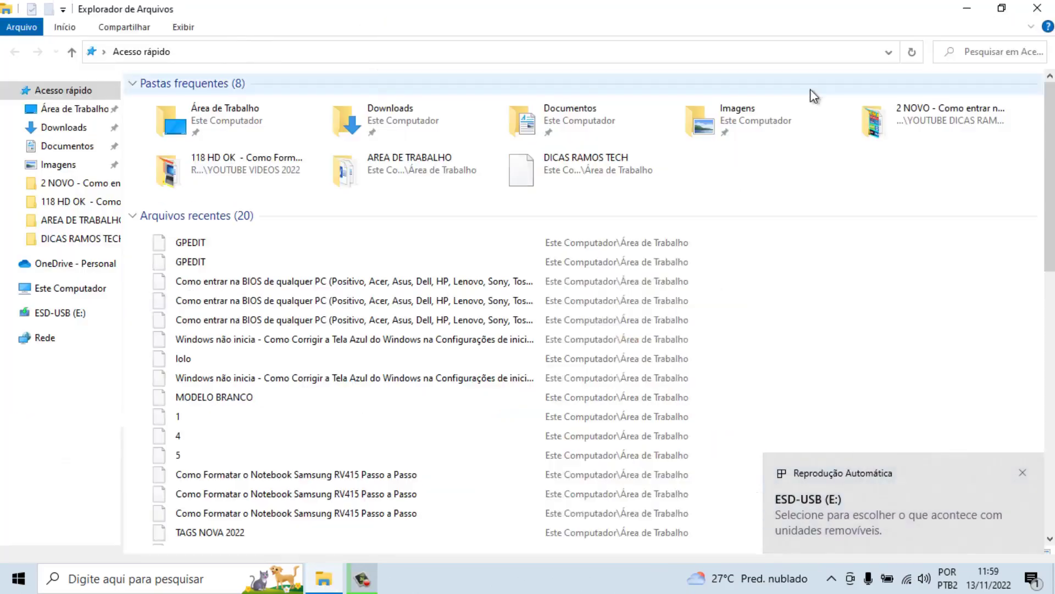
left_click(77, 297)
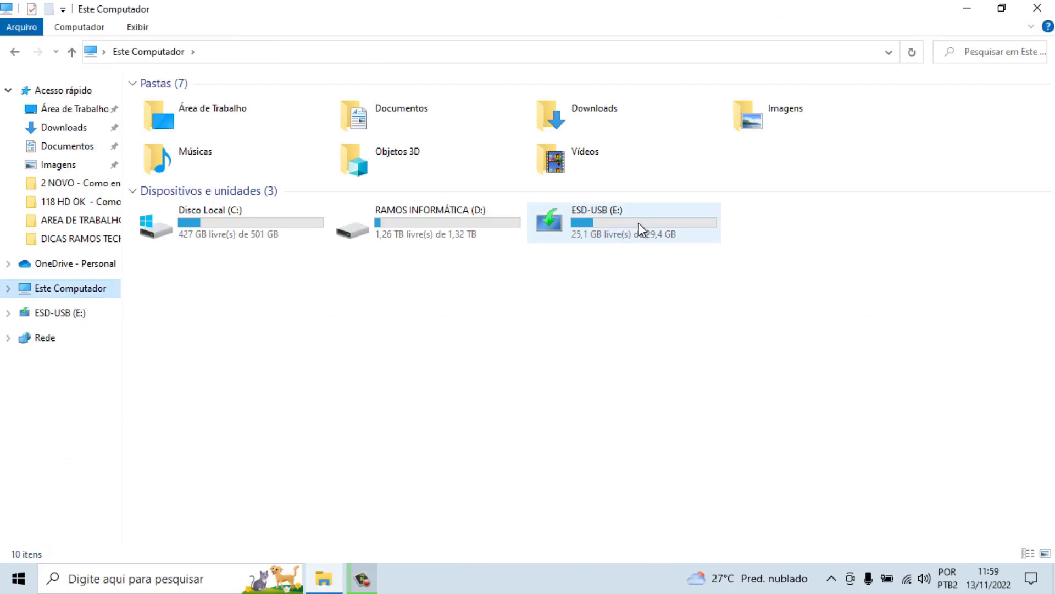
left_click(603, 217)
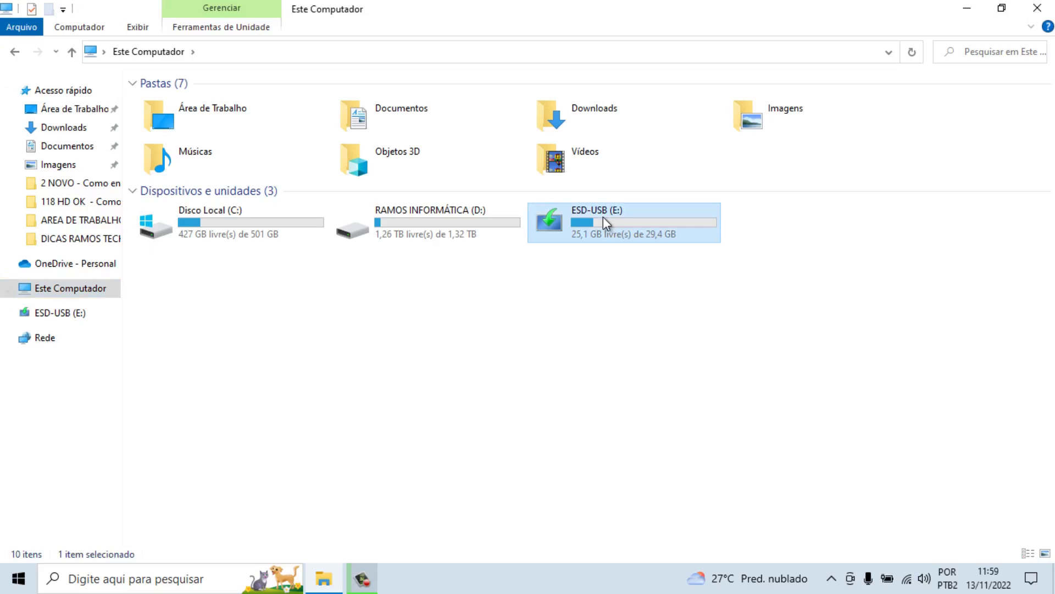
left_click(457, 220)
left_click(568, 218)
left_click(476, 220)
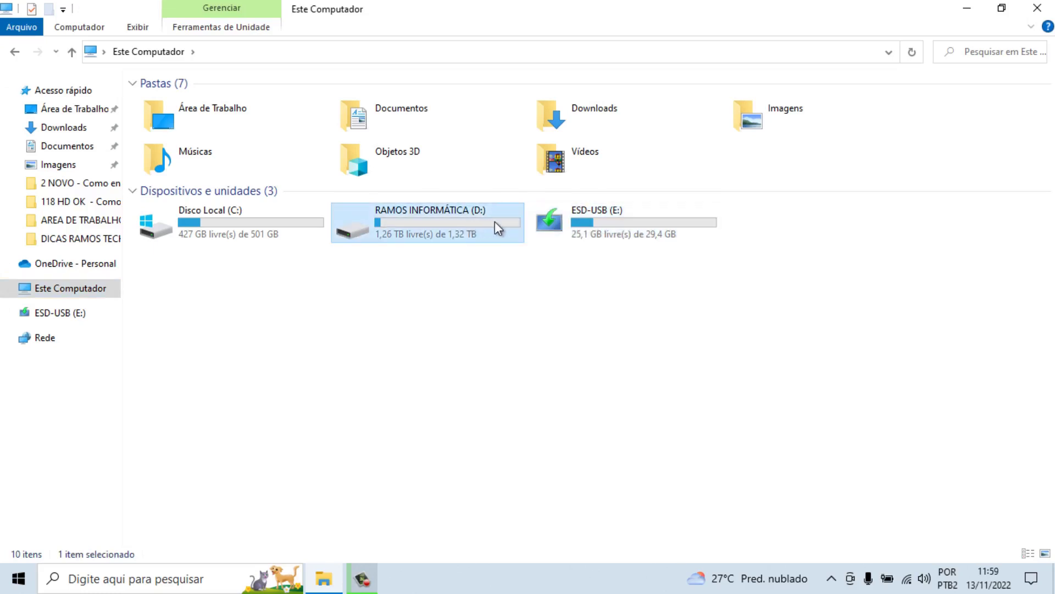
left_click(587, 223)
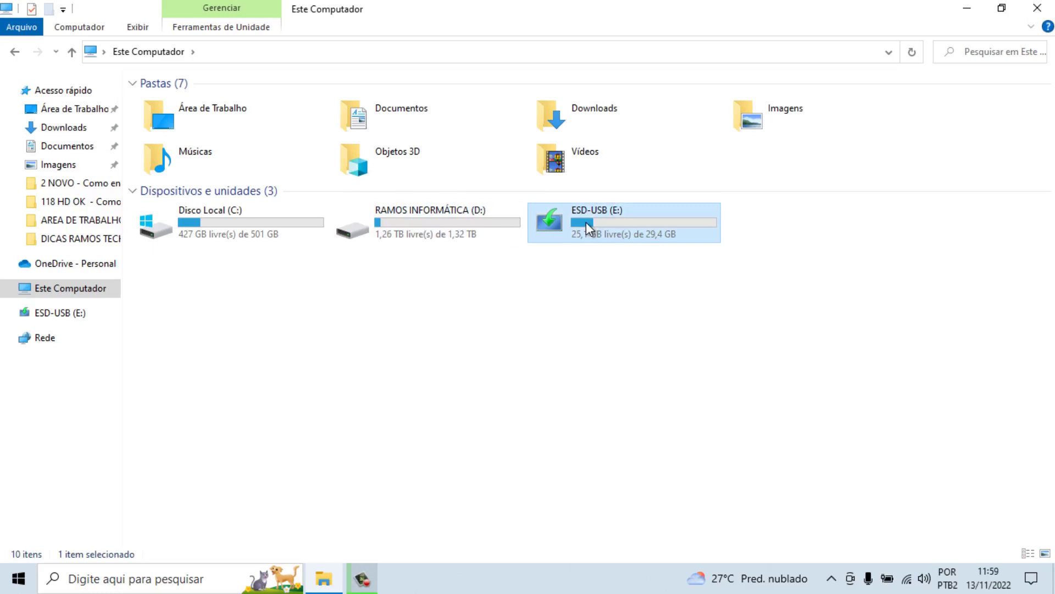
left_click(500, 224)
Step: Quick-format the ESD-USB (E:) drive as FAT32 with 16-kilobyte allocation units and the volume label ESD-USB
left_click(575, 223)
right_click(574, 223)
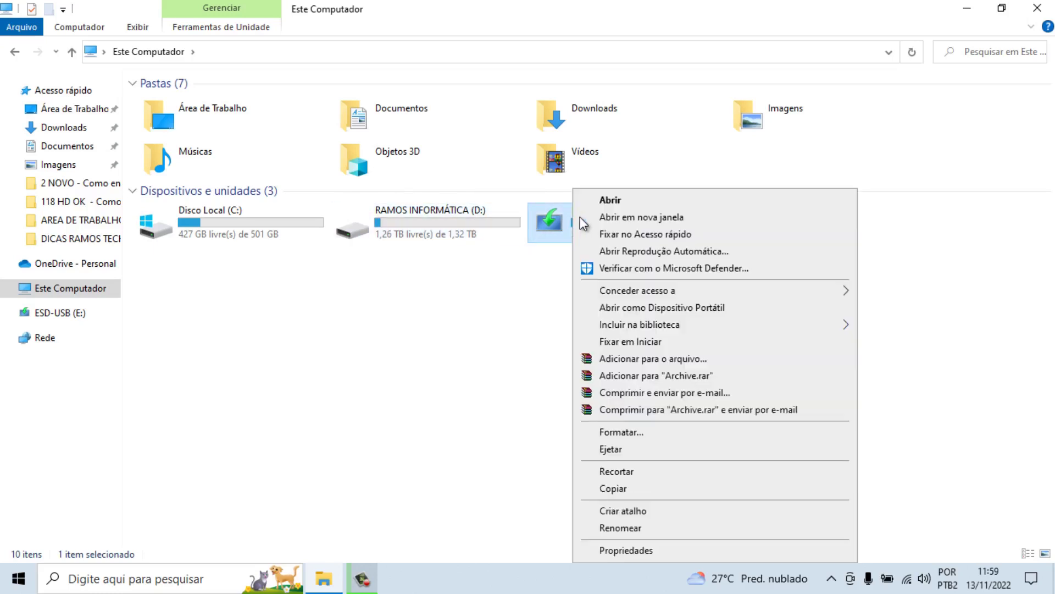
left_click(644, 433)
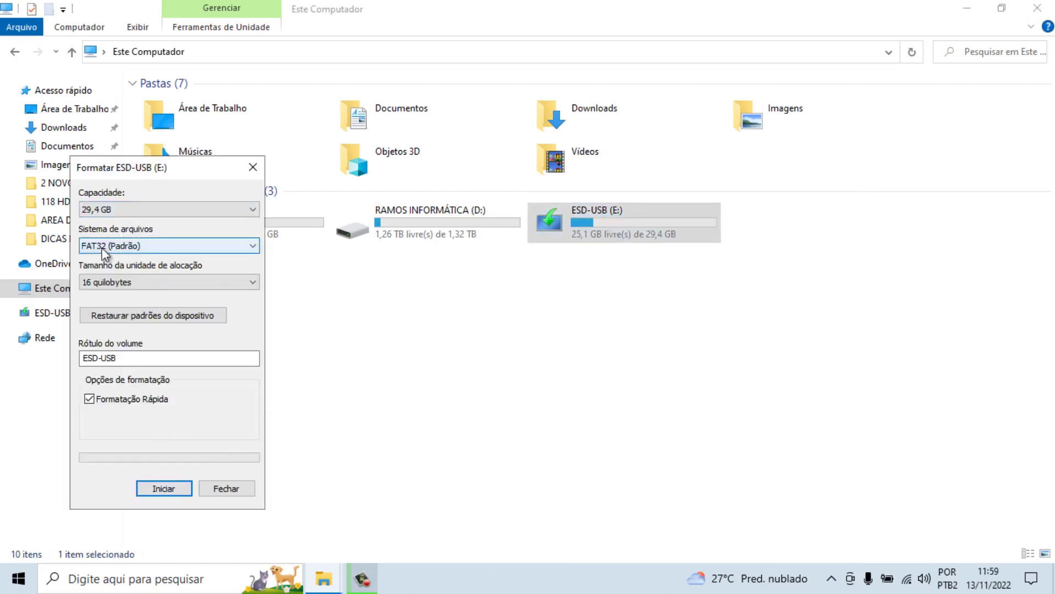
left_click(168, 491)
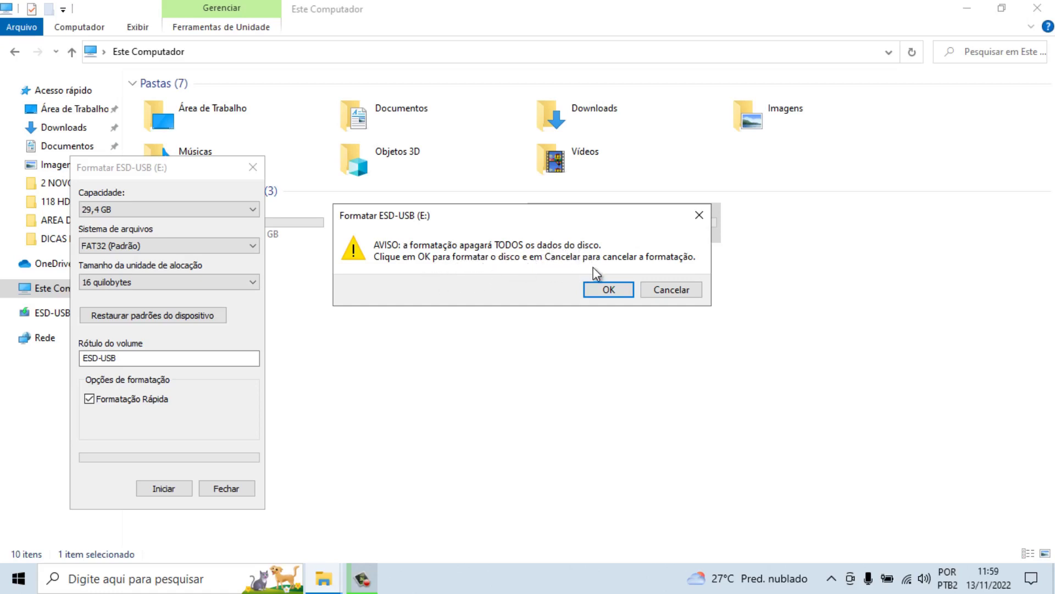
left_click(608, 291)
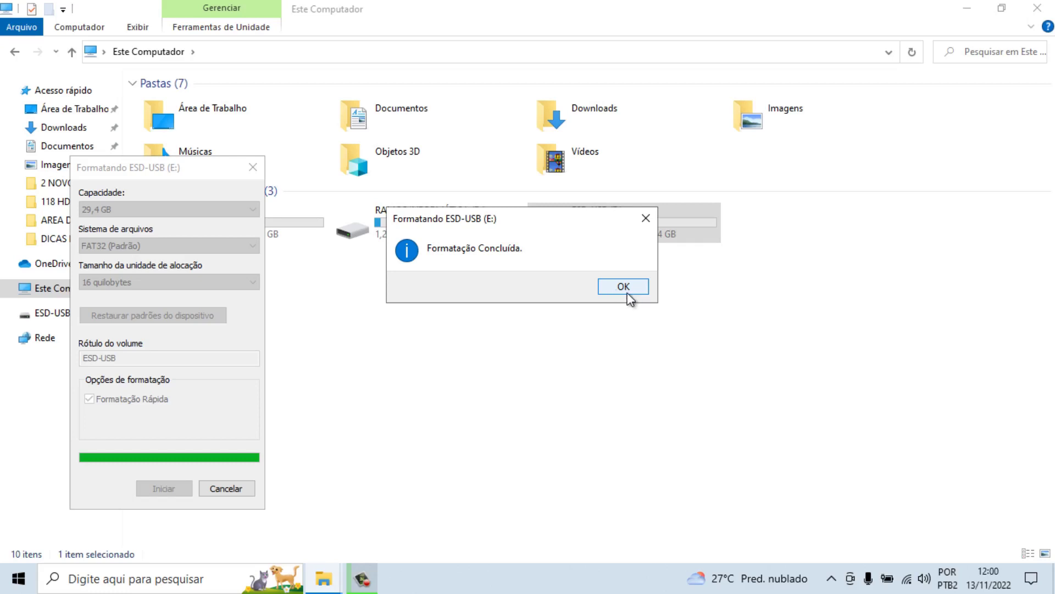
left_click(627, 294)
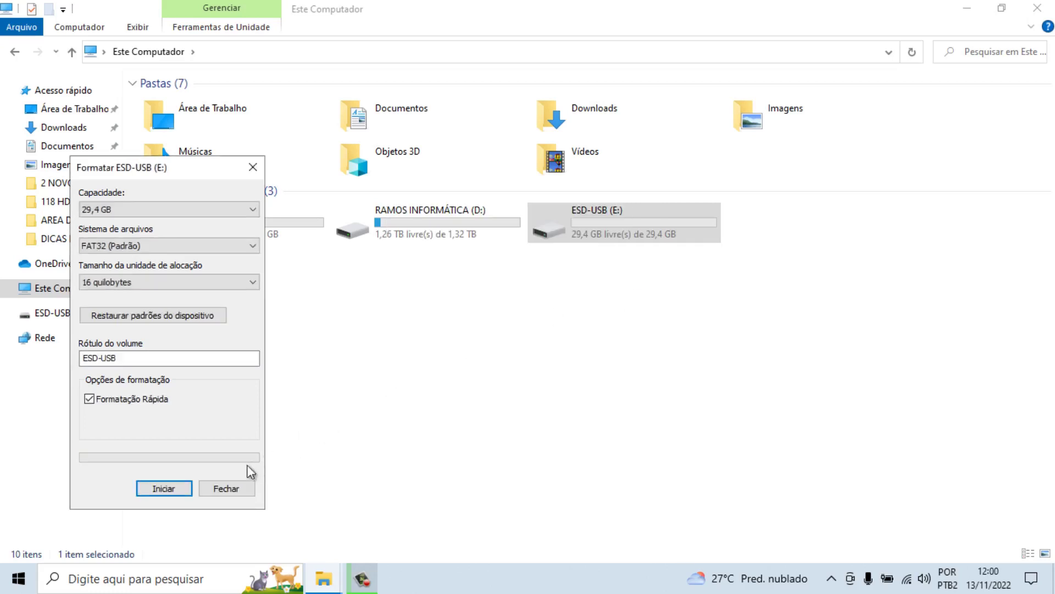
left_click(227, 488)
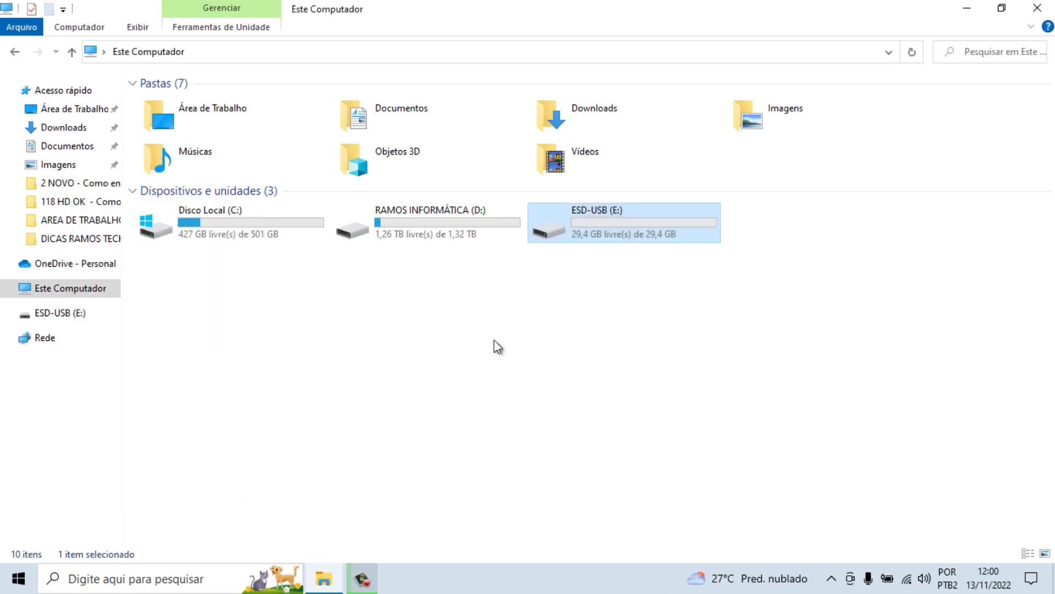
Step: Check the contents of the formatted ESD-USB (E:) drive and minimize File Explorer
double_click(601, 222)
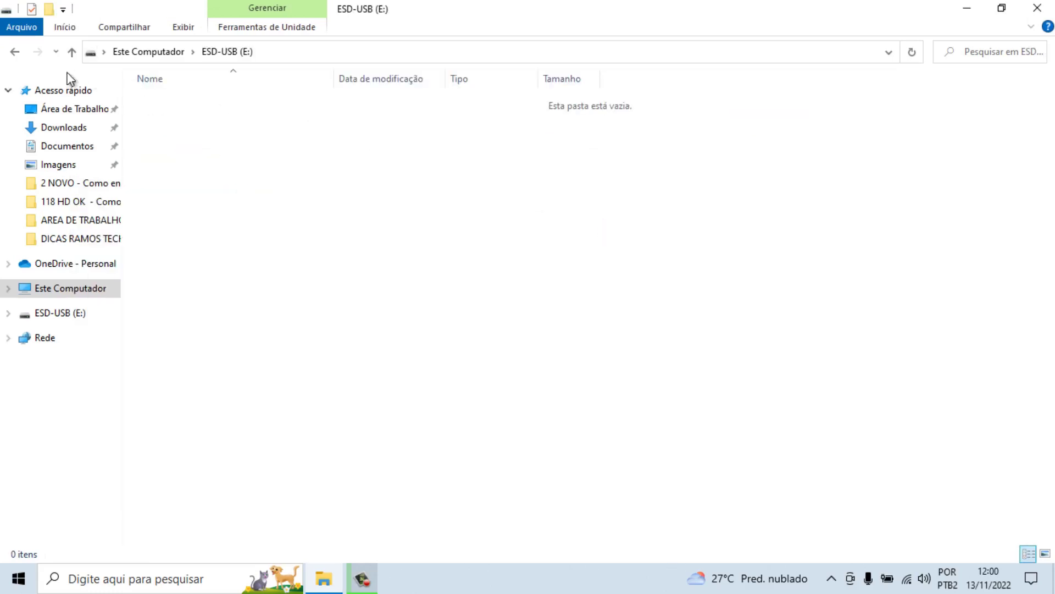
left_click(14, 51)
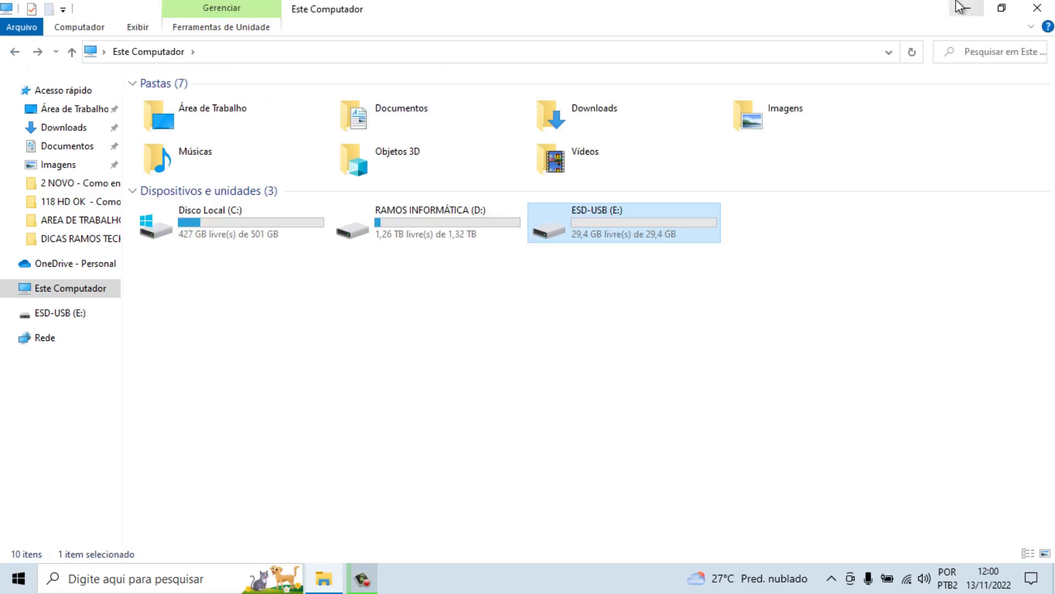
left_click(960, 7)
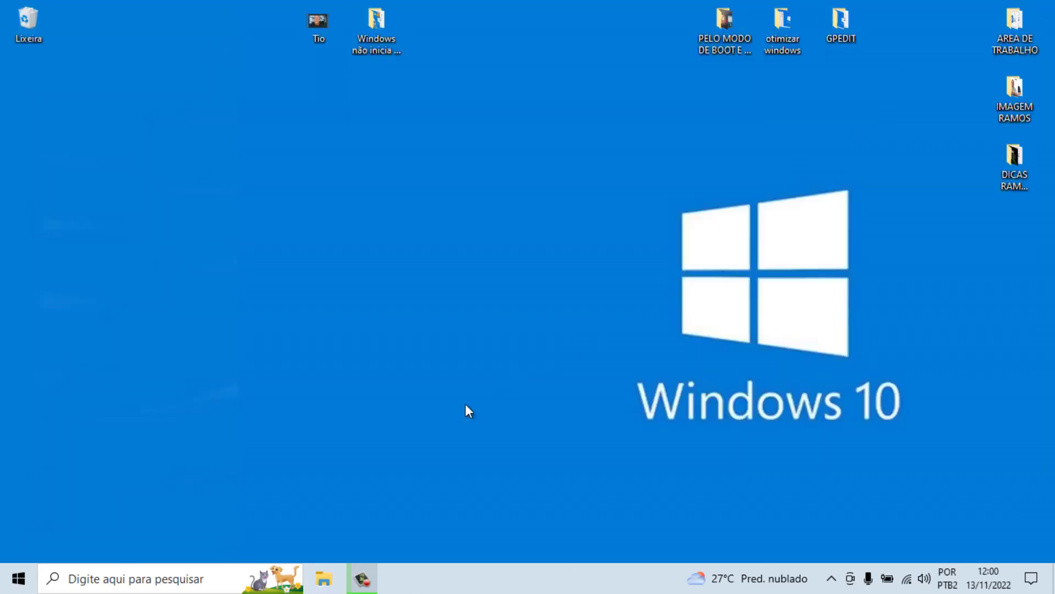
Step: Open Google Chrome and search Google for "ISO WINDOWS 10"
left_click(18, 579)
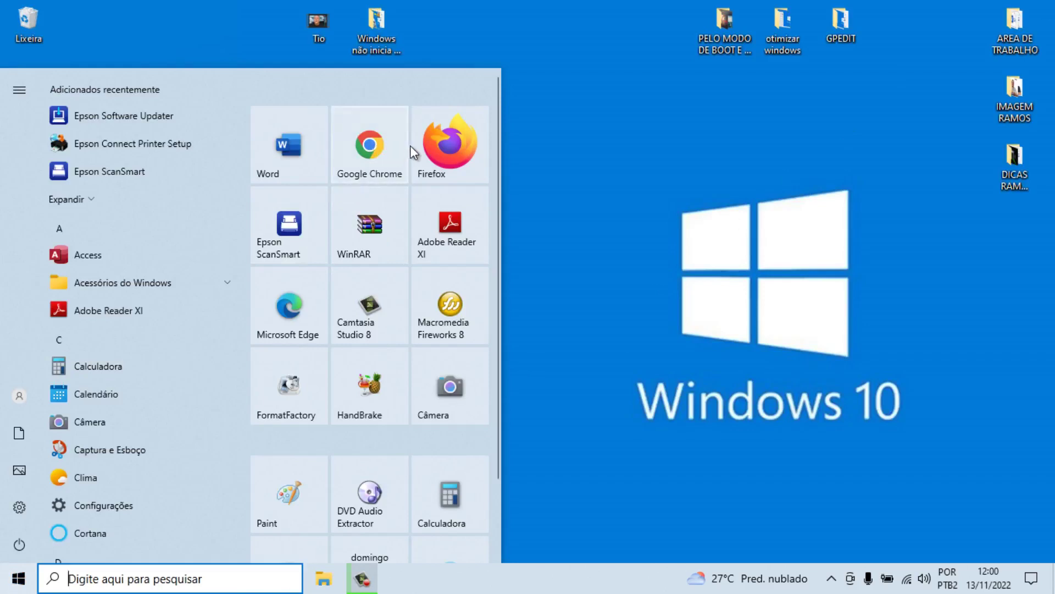
left_click(375, 153)
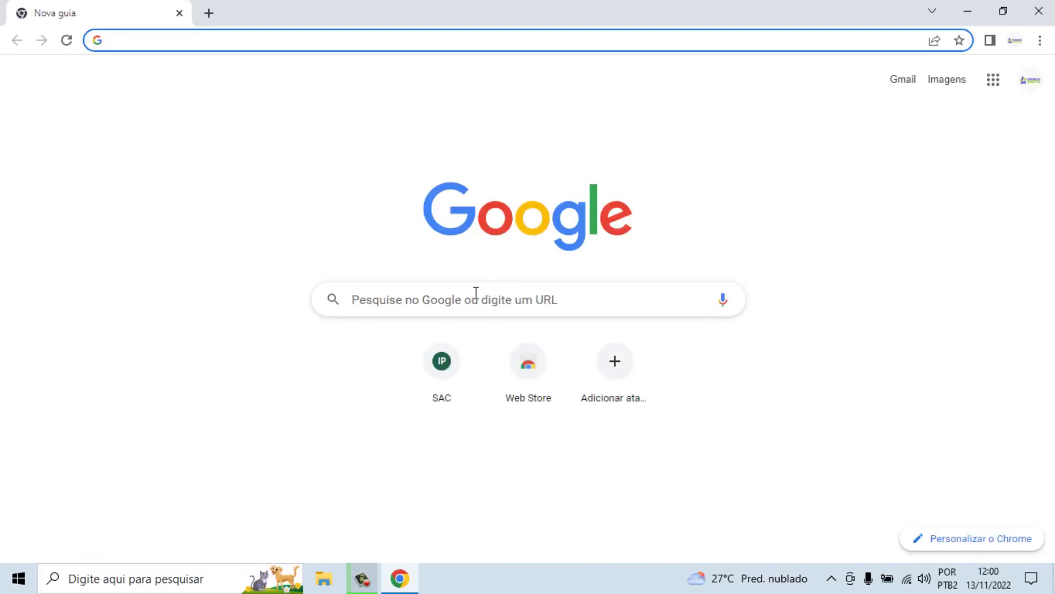
left_click(466, 301)
type("I")
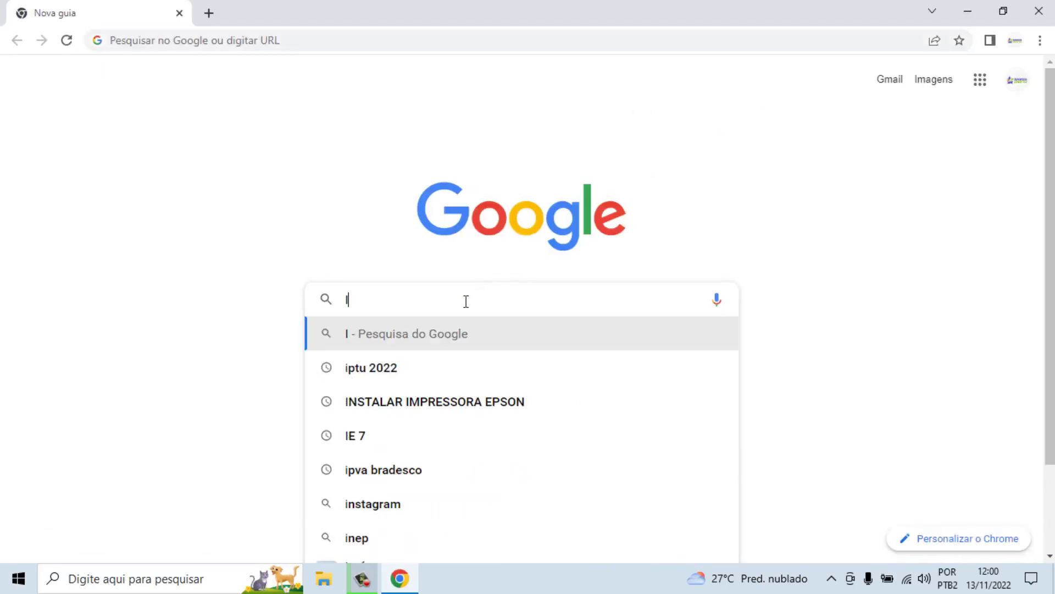
type("SOWI")
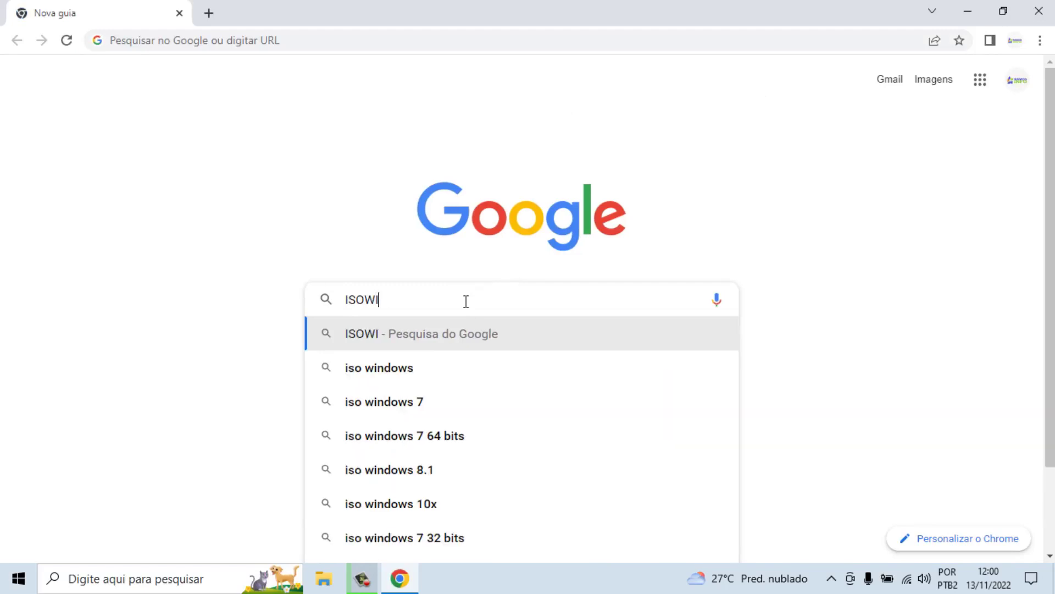
type("NDOWS 10")
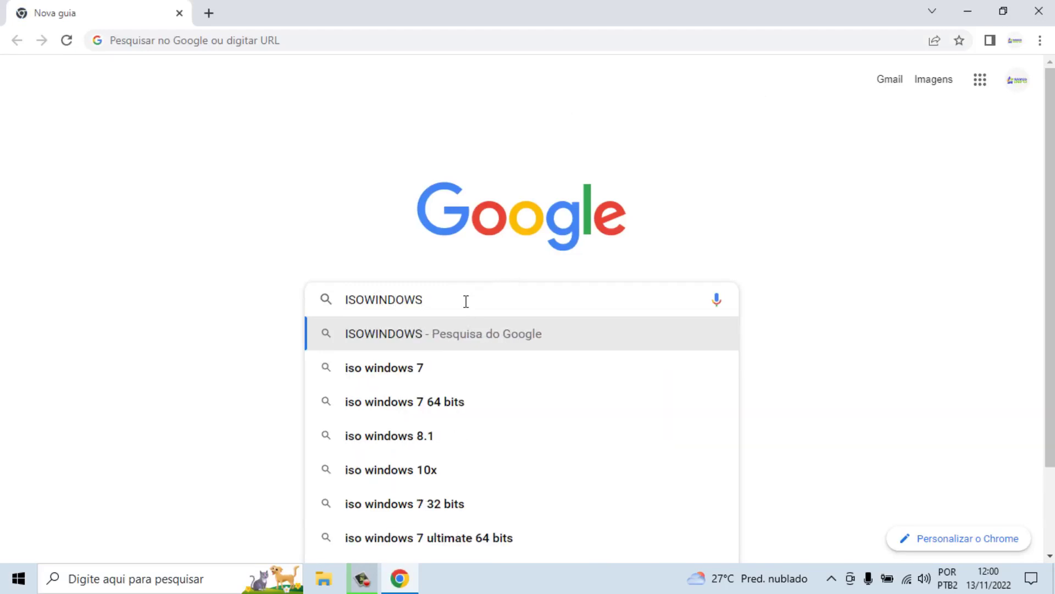
left_click(369, 300)
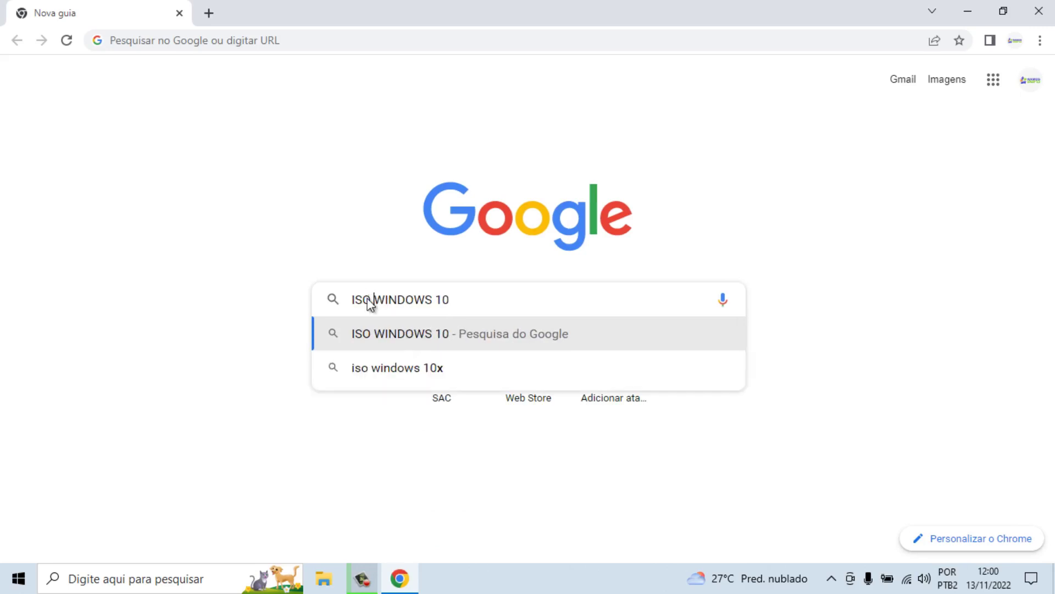
key("Return")
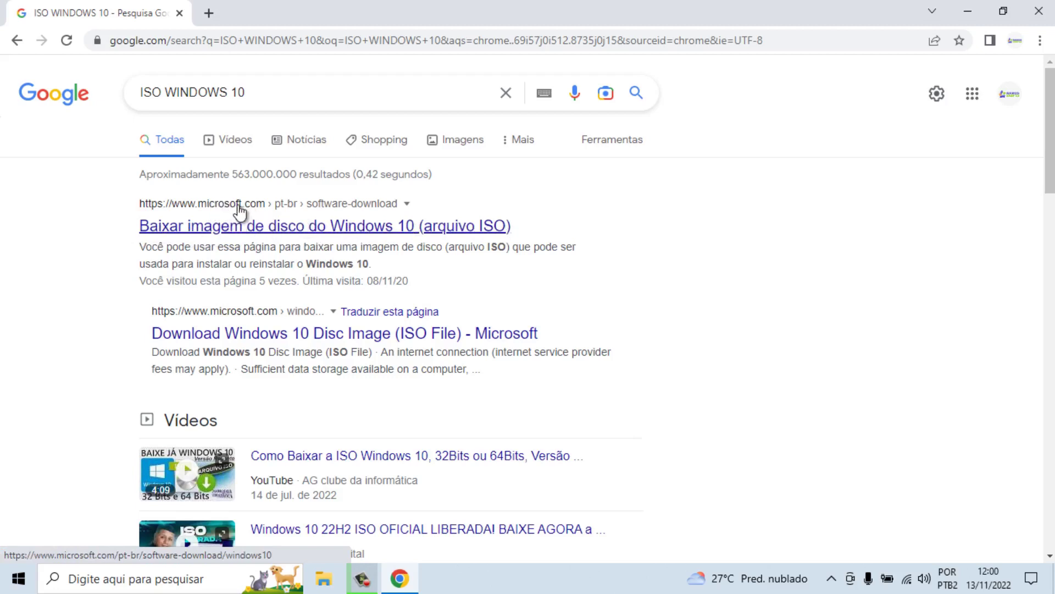
Step: Open Microsoft's "Baixar imagem de disco do Windows 10 (arquivo ISO)" search result and accept the optional cookies
left_click(286, 232)
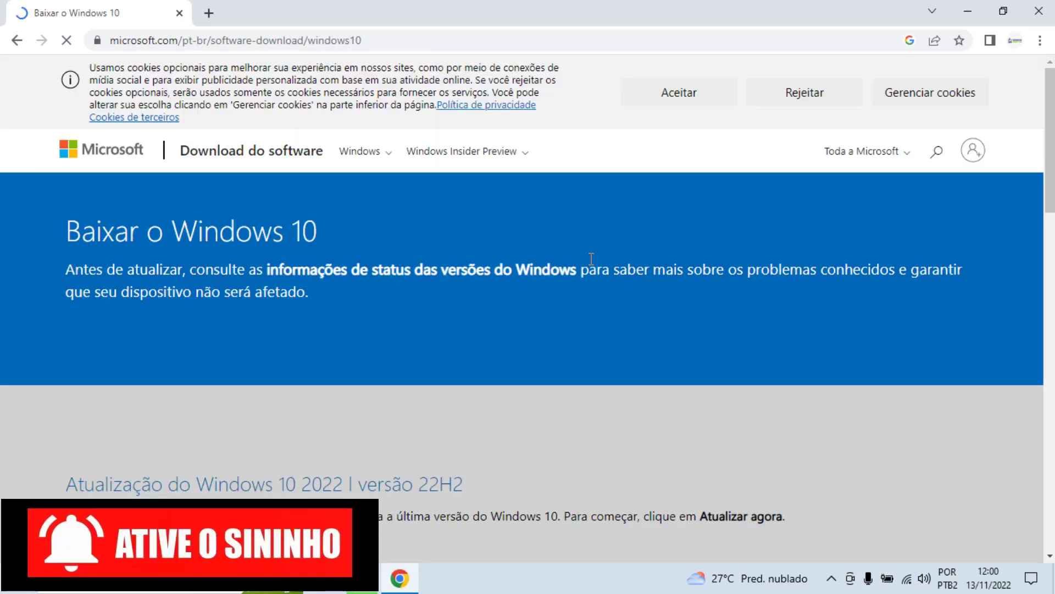
left_click(698, 92)
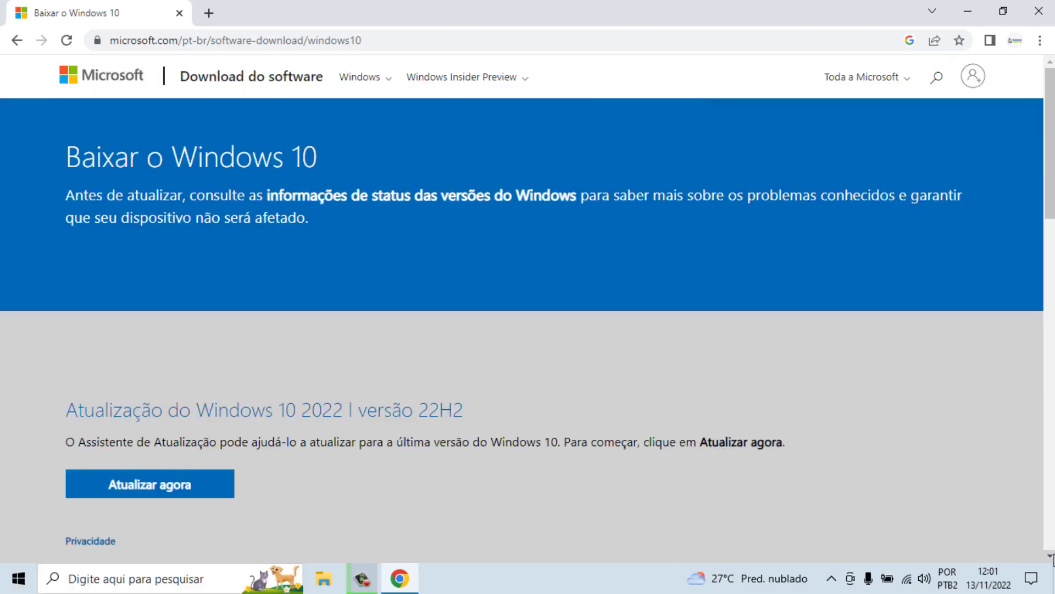
Step: Look through the Windows 10 download page and view the "Mais opções de download" section before collapsing it again
scroll(1051, 558, "down", 4)
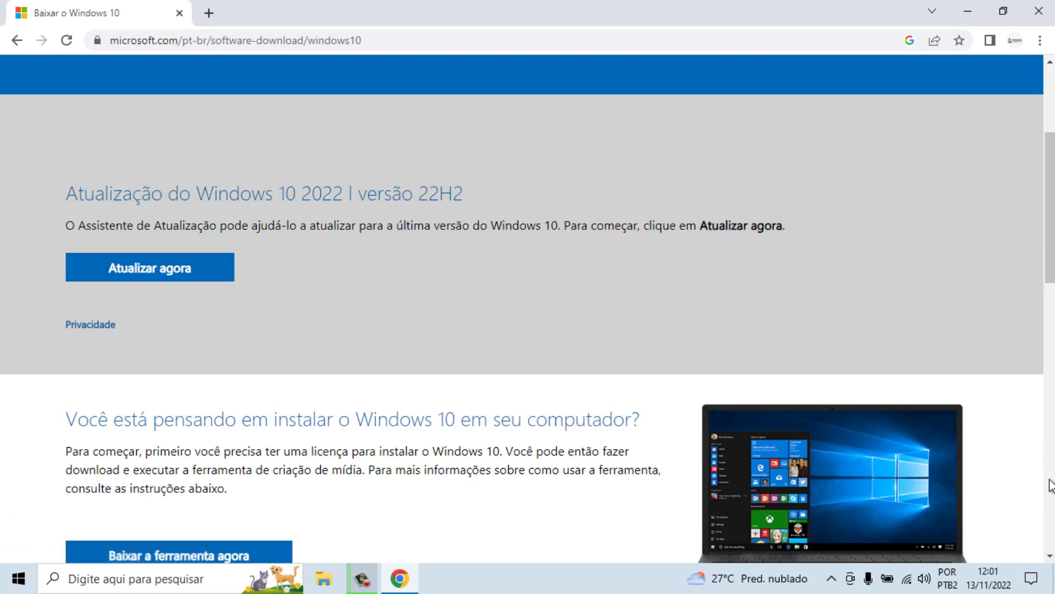
scroll(1052, 557, "down", 4)
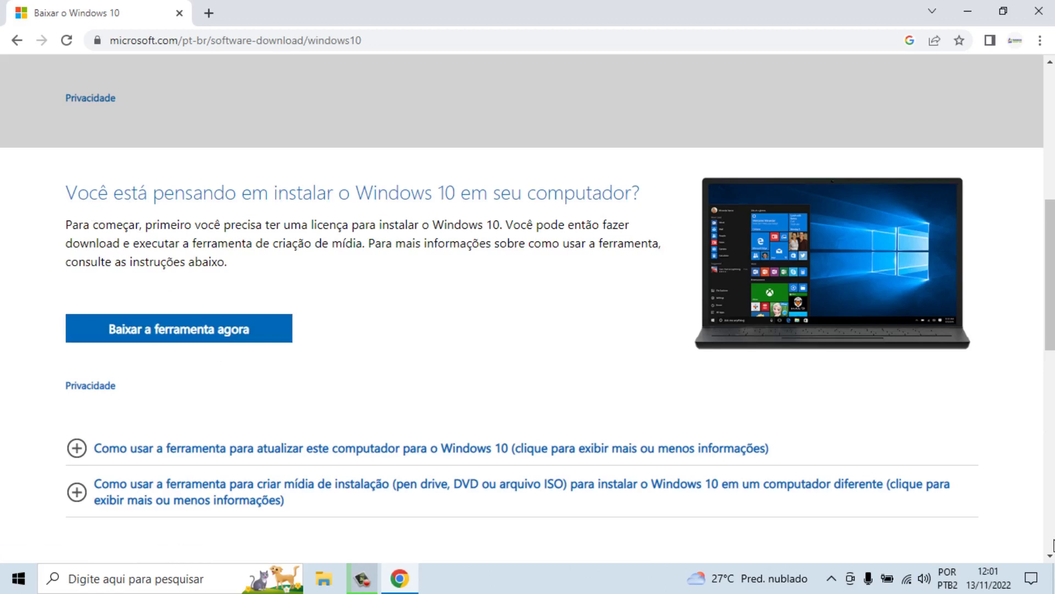
left_click_drag(1050, 554, 1052, 561)
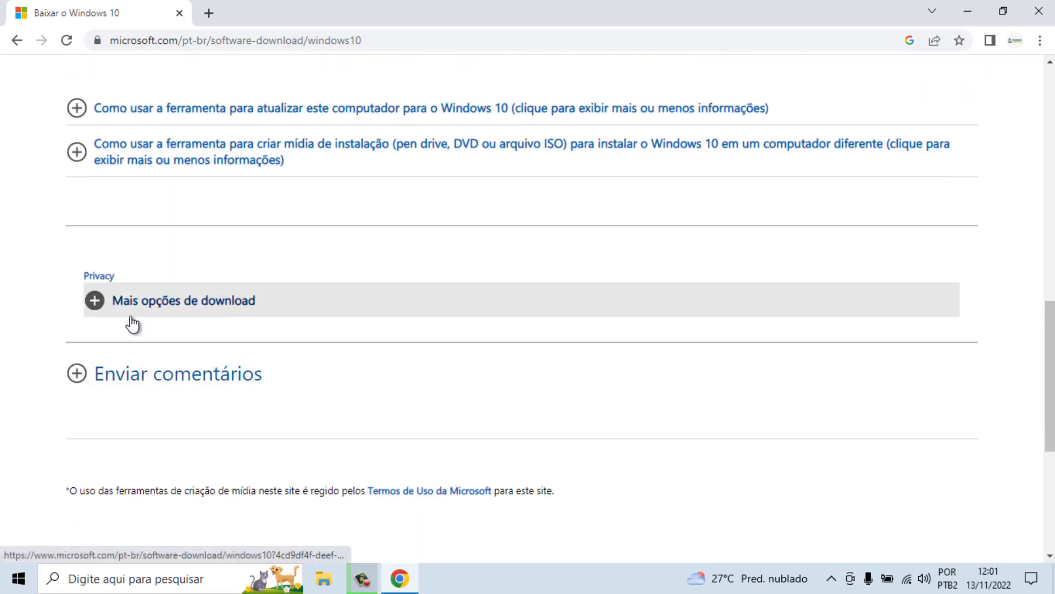
left_click(97, 301)
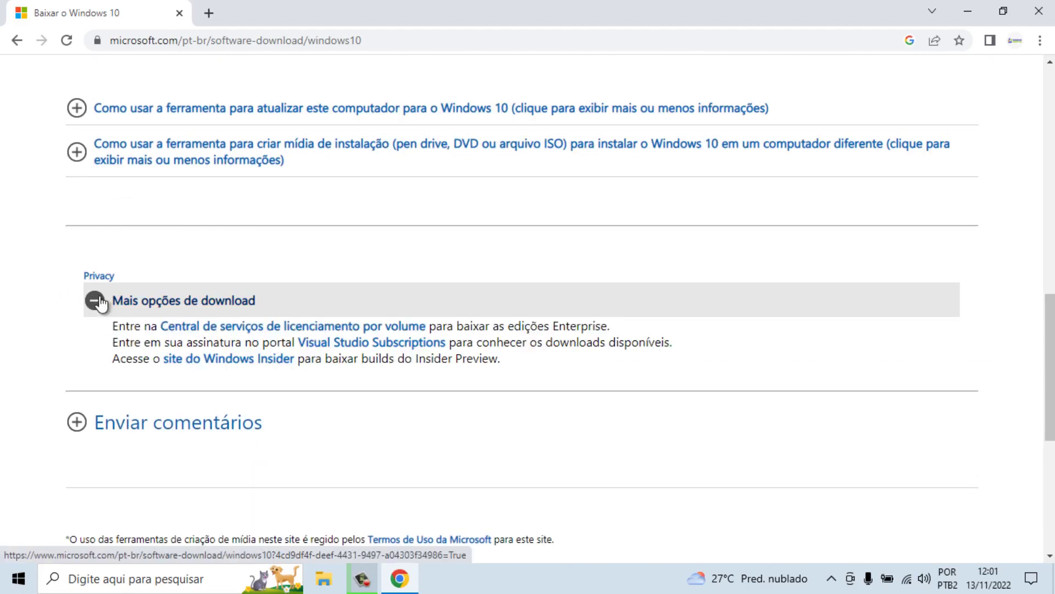
left_click(96, 300)
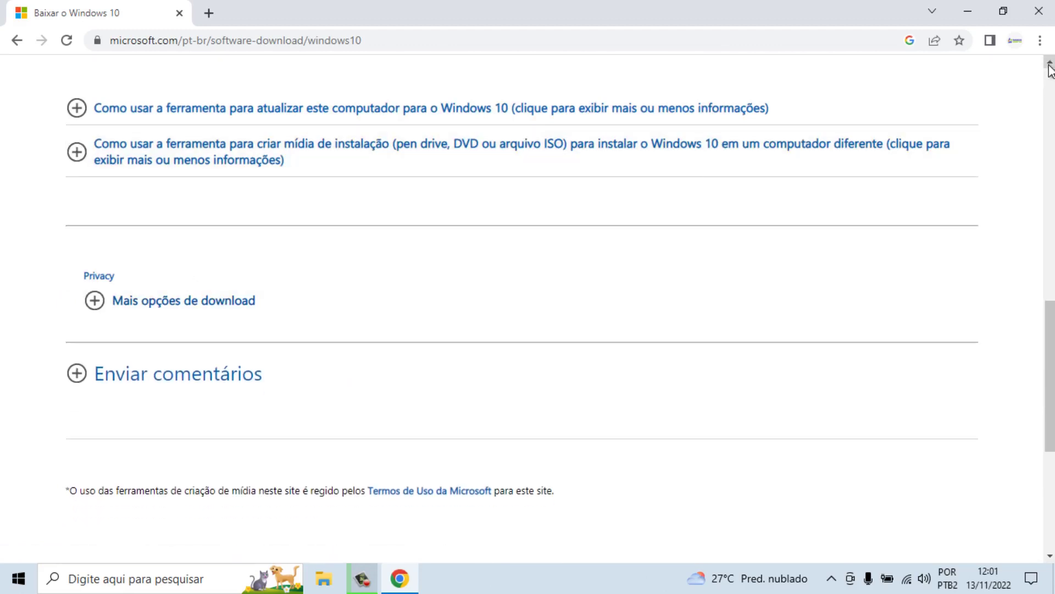
Step: Download the Windows 10 media creation tool and show the full list of downloads
left_click(1050, 64)
left_click_drag(1050, 63, 1050, 64)
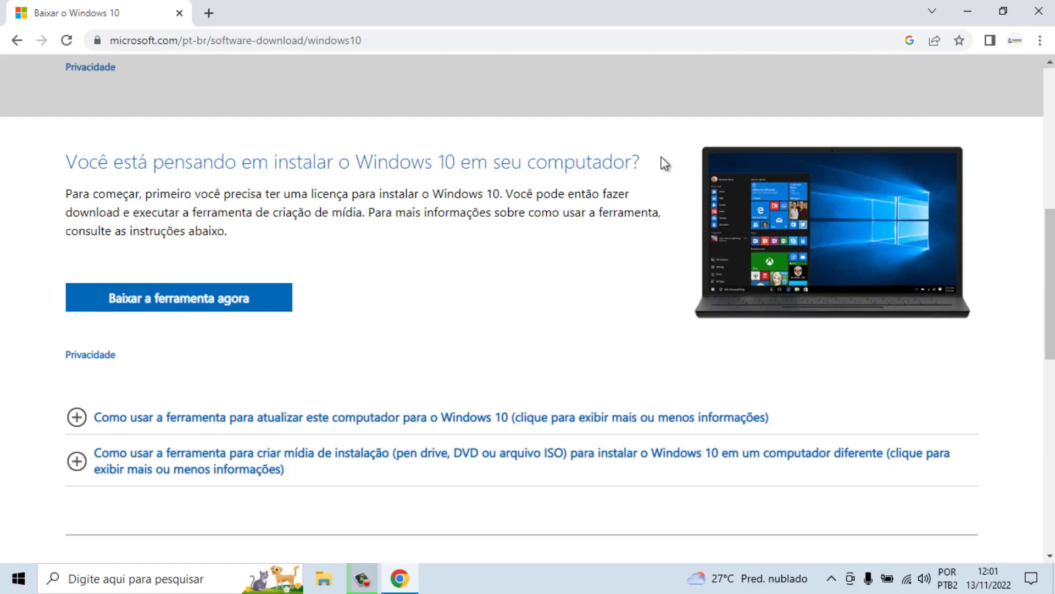
left_click(230, 300)
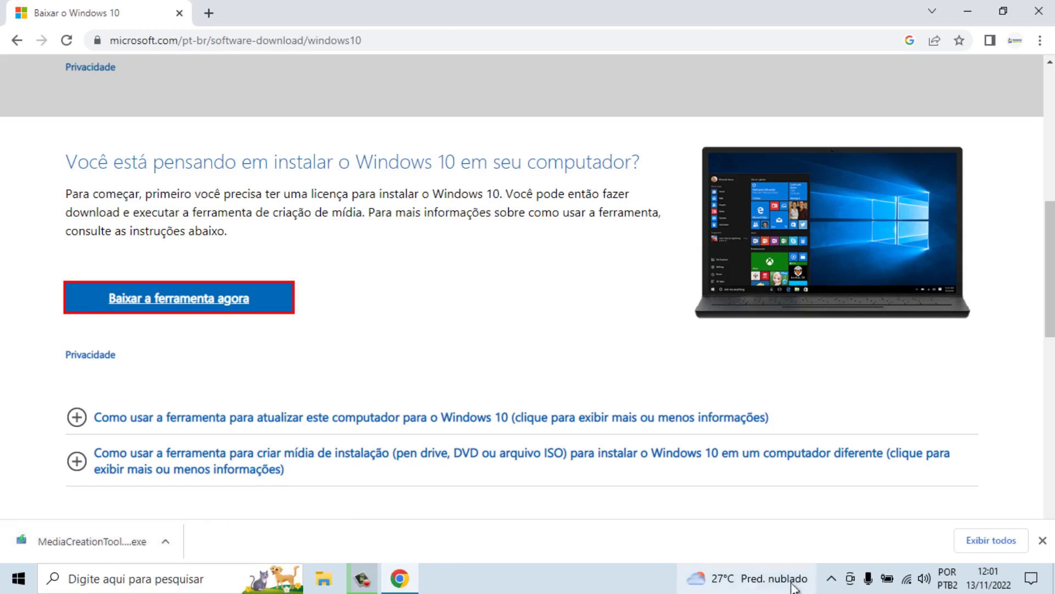
left_click(990, 540)
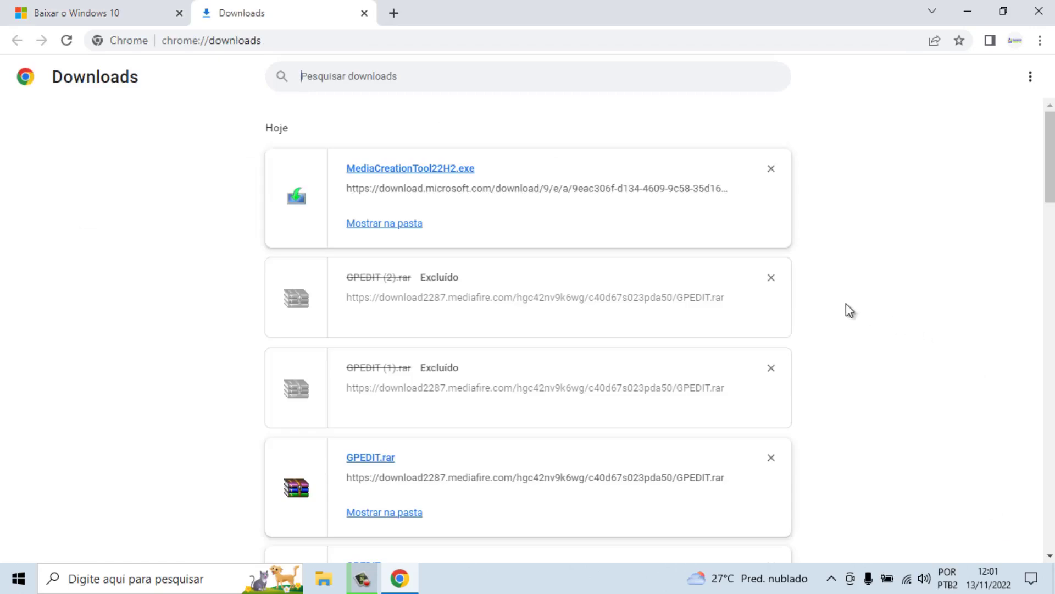
Step: Remove every entry except MediaCreationTool22H2.exe from the browser's downloads list and close the browser
left_click(772, 278)
left_click(771, 278)
left_click(771, 277)
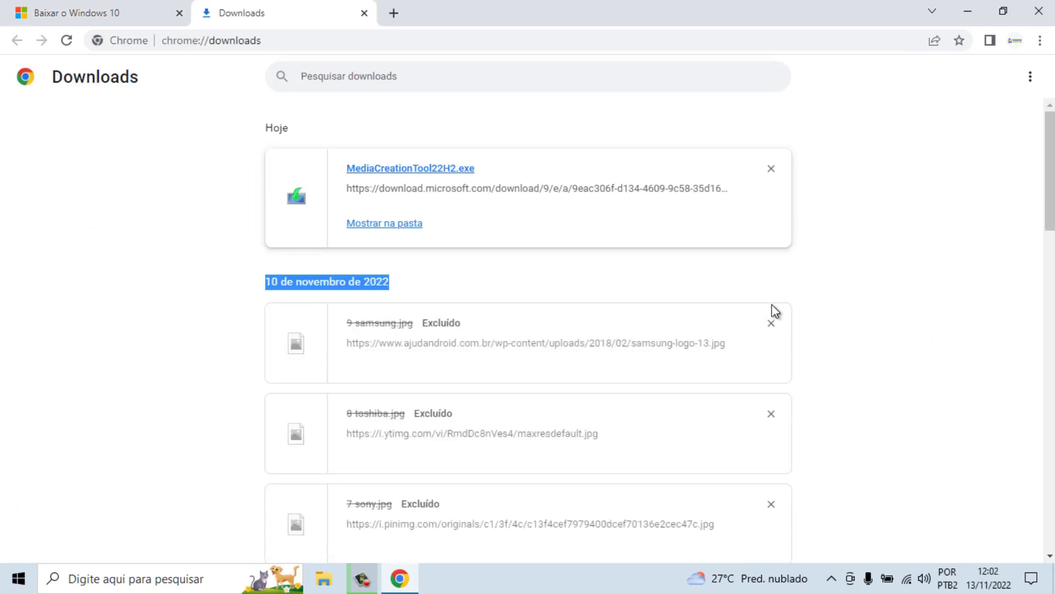
left_click(771, 324)
left_click(771, 324)
left_click(771, 324)
left_click(771, 324)
left_click(771, 325)
left_click(771, 324)
left_click(771, 324)
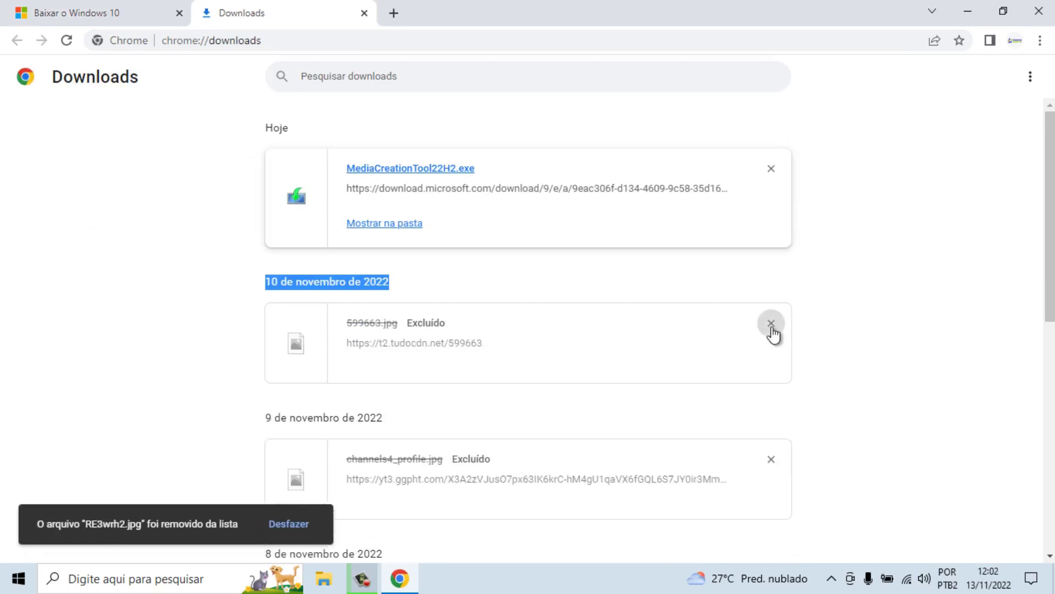
left_click(771, 324)
left_click(772, 324)
left_click(771, 324)
left_click(771, 324)
left_click(771, 325)
left_click(771, 325)
left_click(771, 324)
left_click(771, 324)
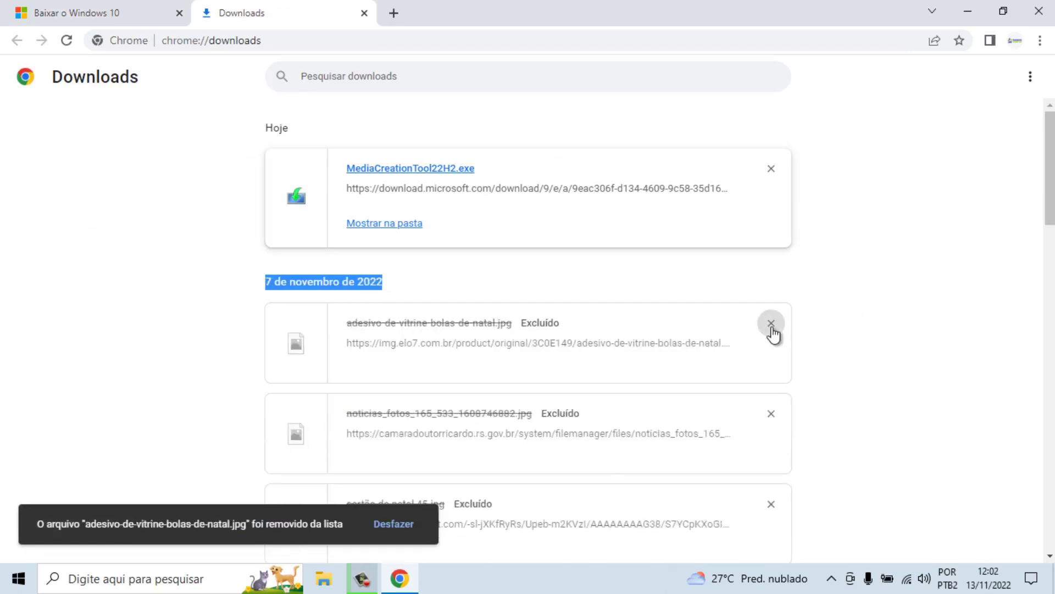
left_click(771, 324)
left_click(771, 324)
left_click(771, 325)
left_click(771, 325)
left_click(771, 324)
left_click(771, 324)
left_click(771, 325)
left_click(771, 325)
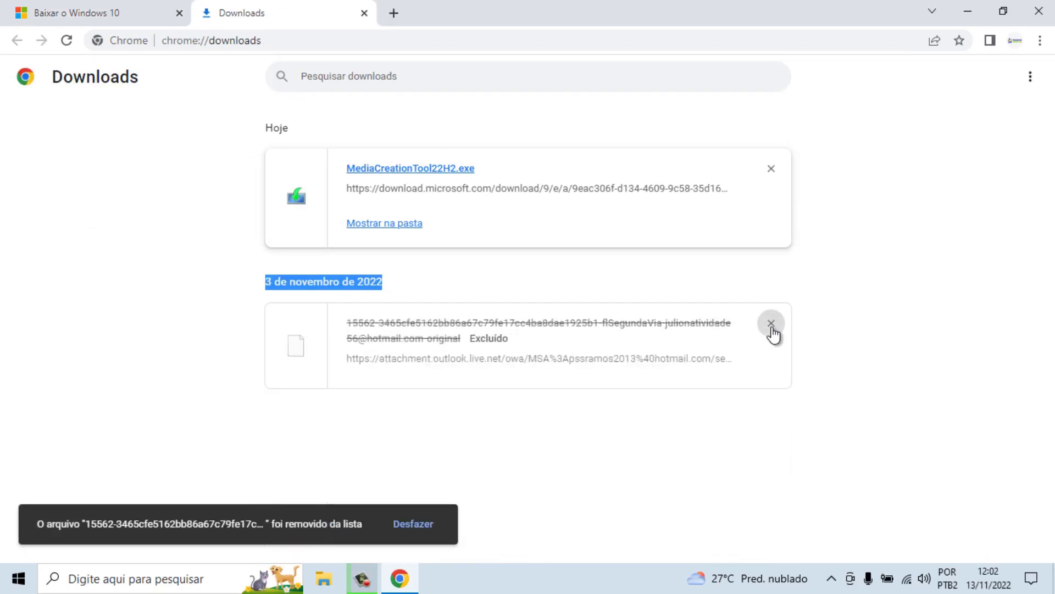
left_click(771, 324)
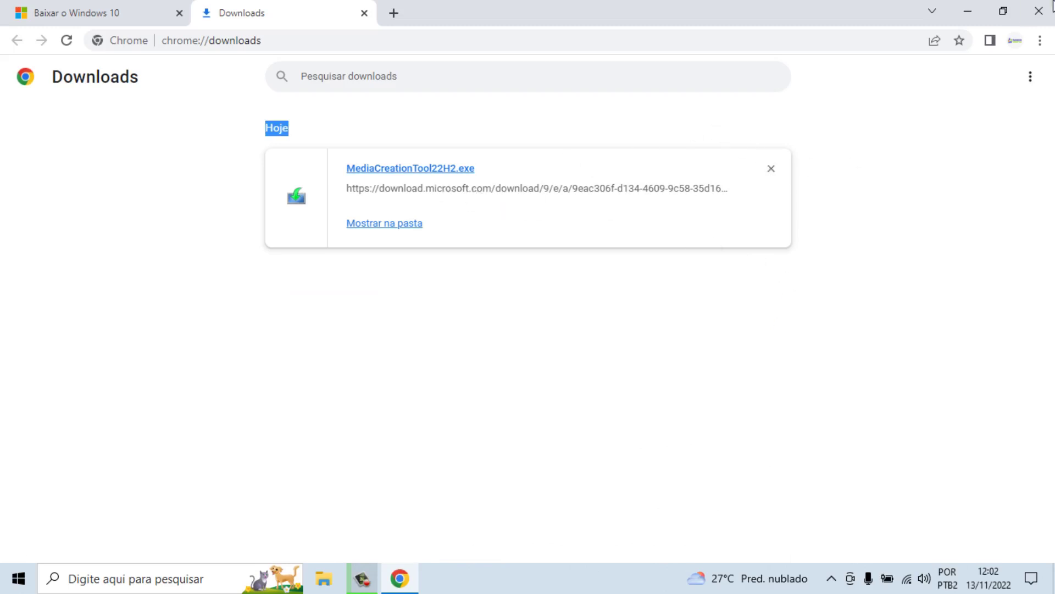
left_click(1039, 11)
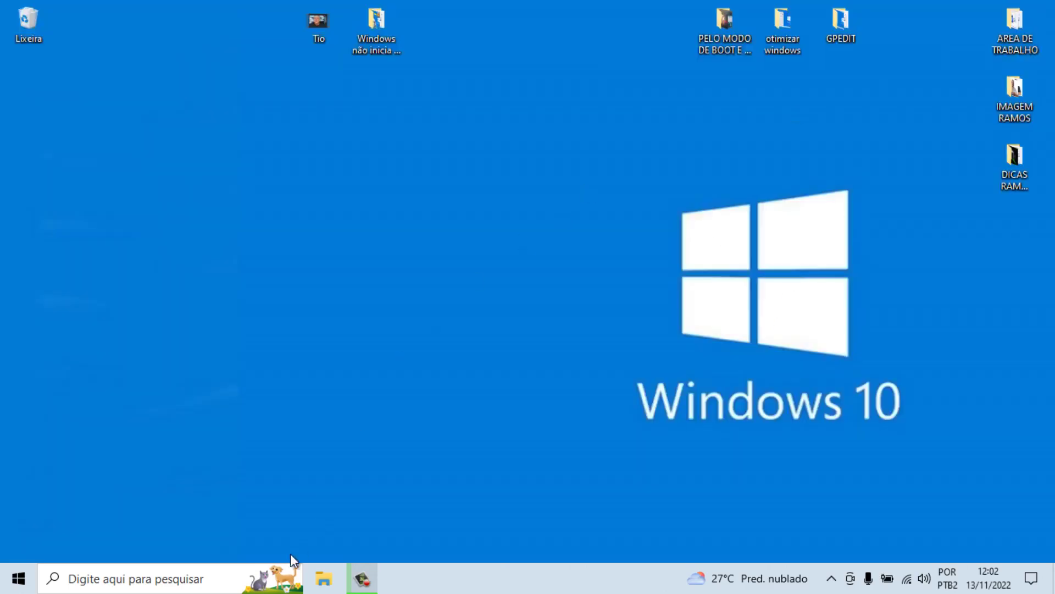
Step: Open the Downloads folder in File Explorer and delete the GPEDIT archive and the GPEDIT folder
left_click(324, 580)
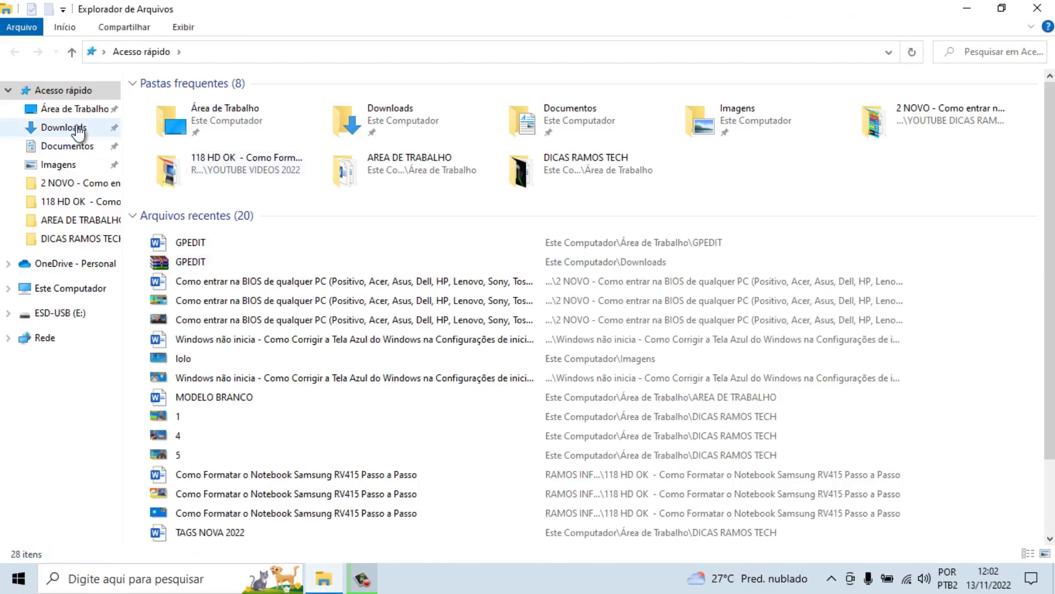
left_click(77, 129)
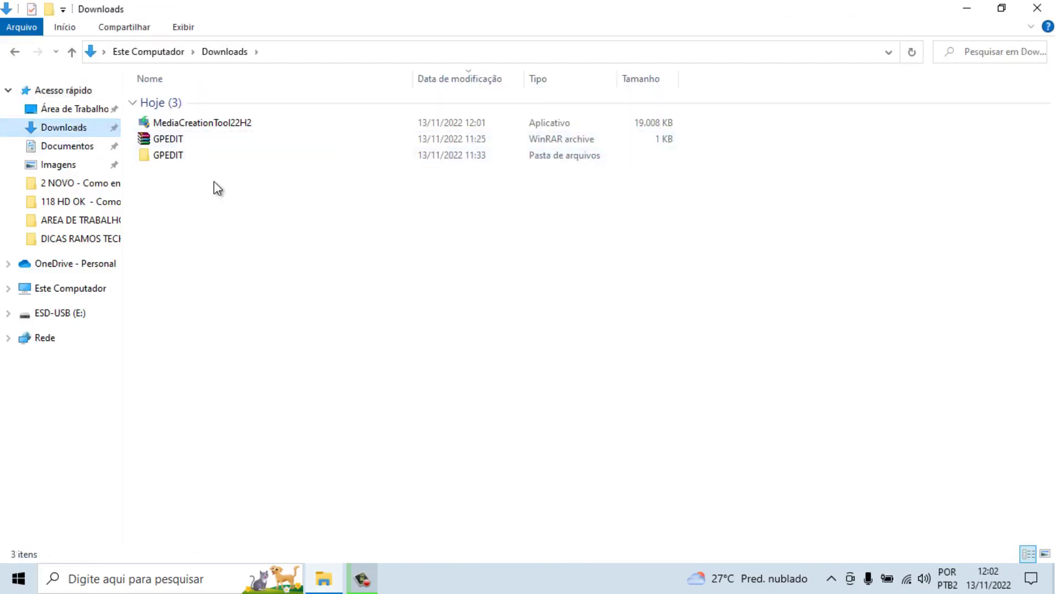
left_click_drag(214, 180, 180, 141)
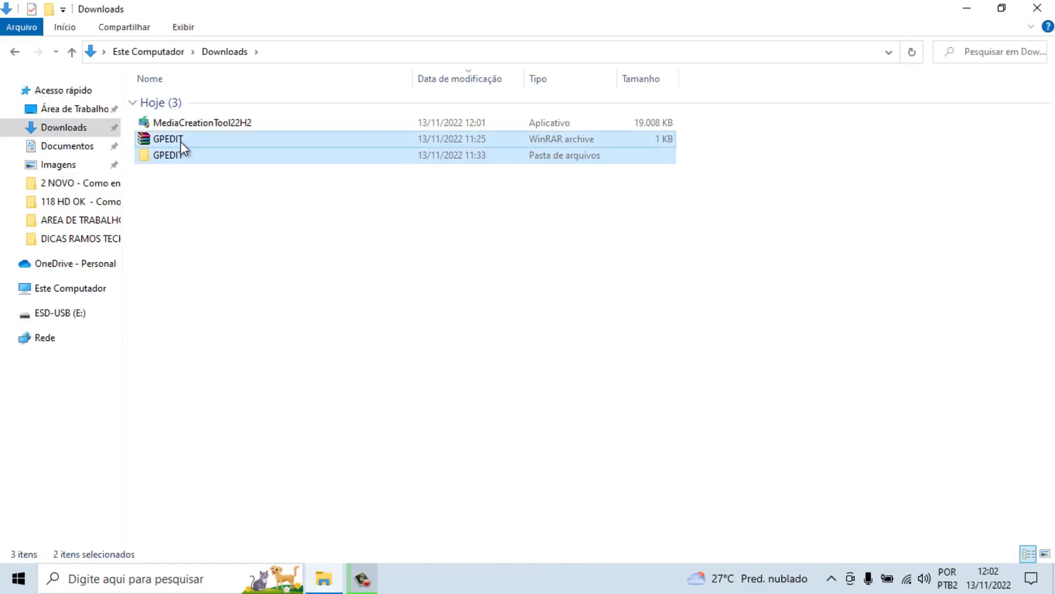
key("Delete")
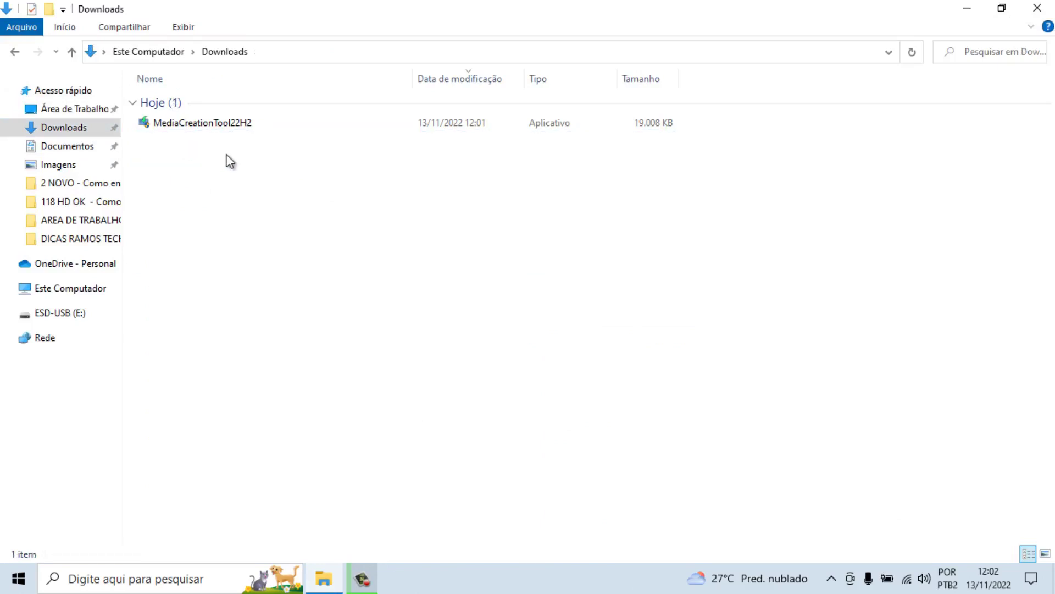
Step: Launch MediaCreationTool22H2 from the Downloads folder and close the folder window
double_click(250, 124)
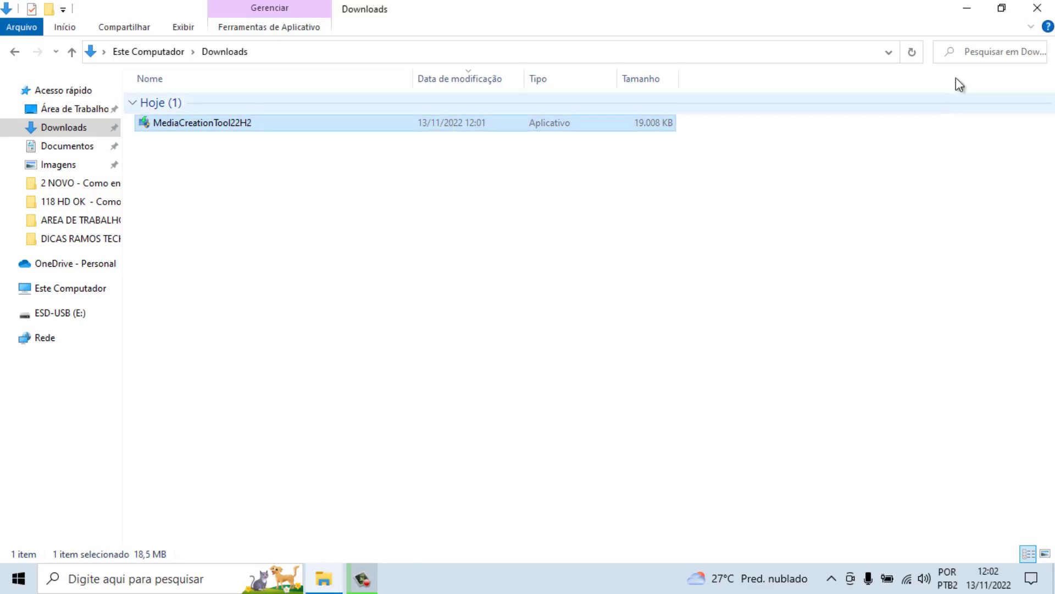
left_click(1039, 9)
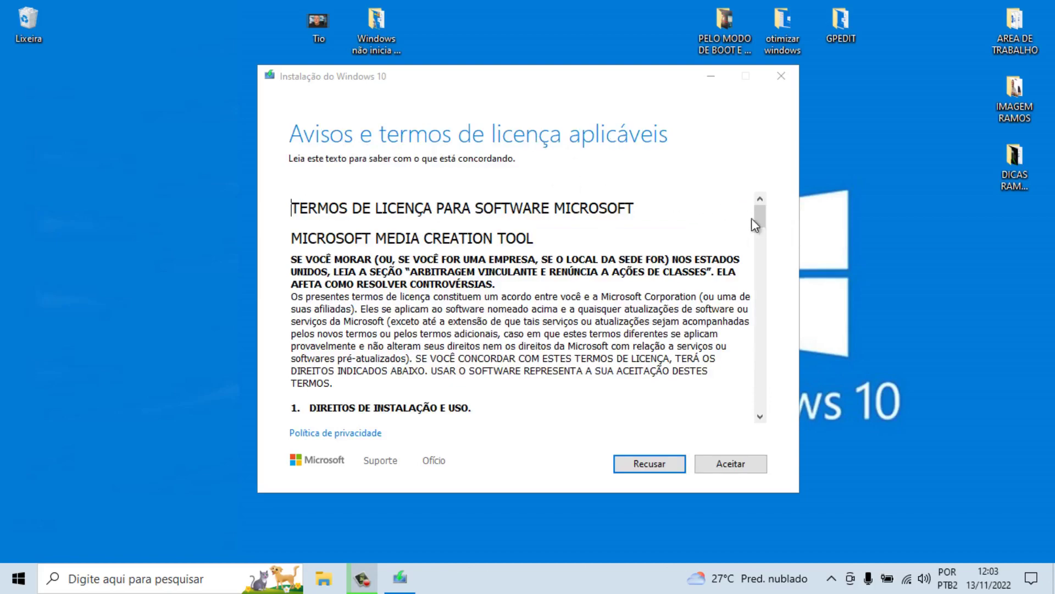
left_click_drag(763, 217, 780, 197)
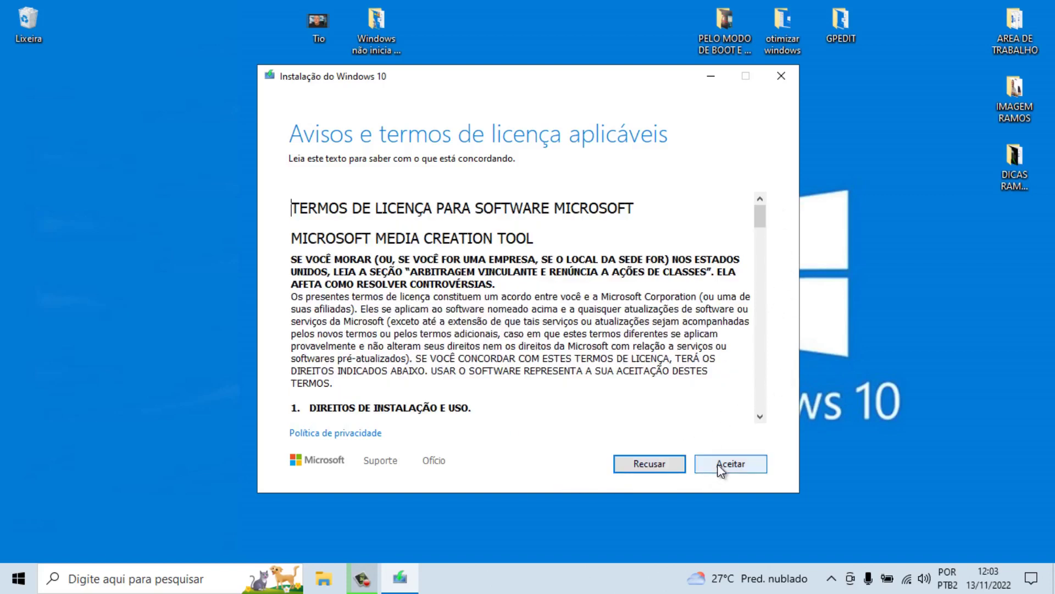
Step: Accept the licence terms and choose to create installation media (pen drive, DVD or ISO file) for another computer
left_click(732, 462)
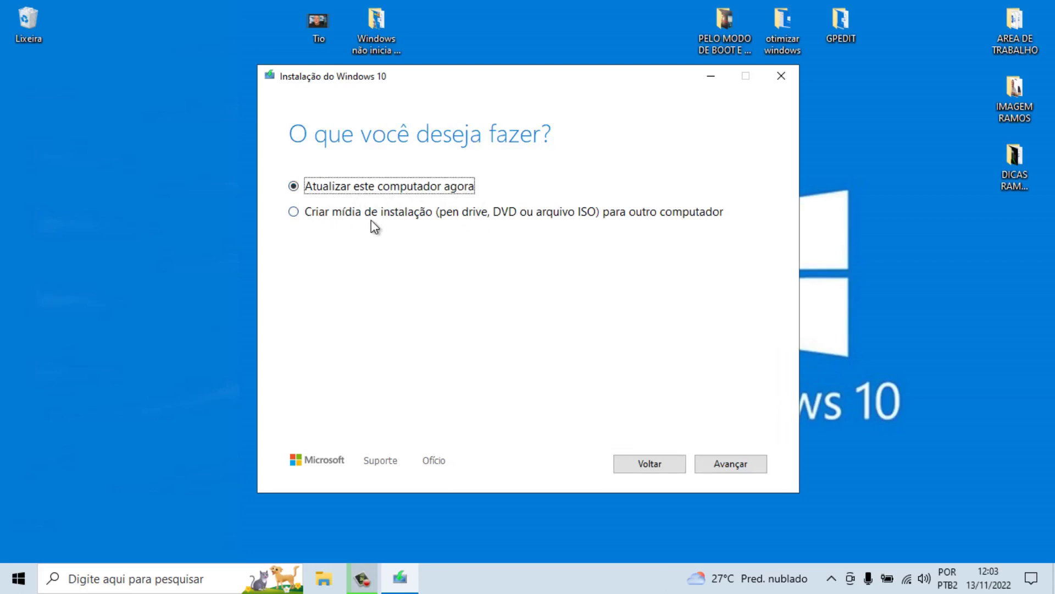
left_click(294, 212)
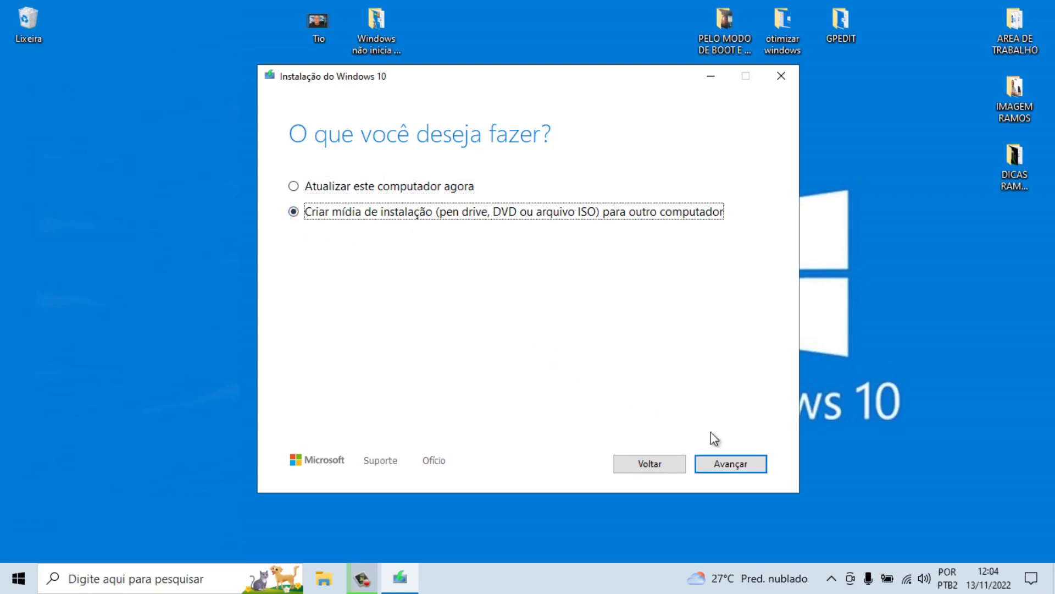
left_click(733, 458)
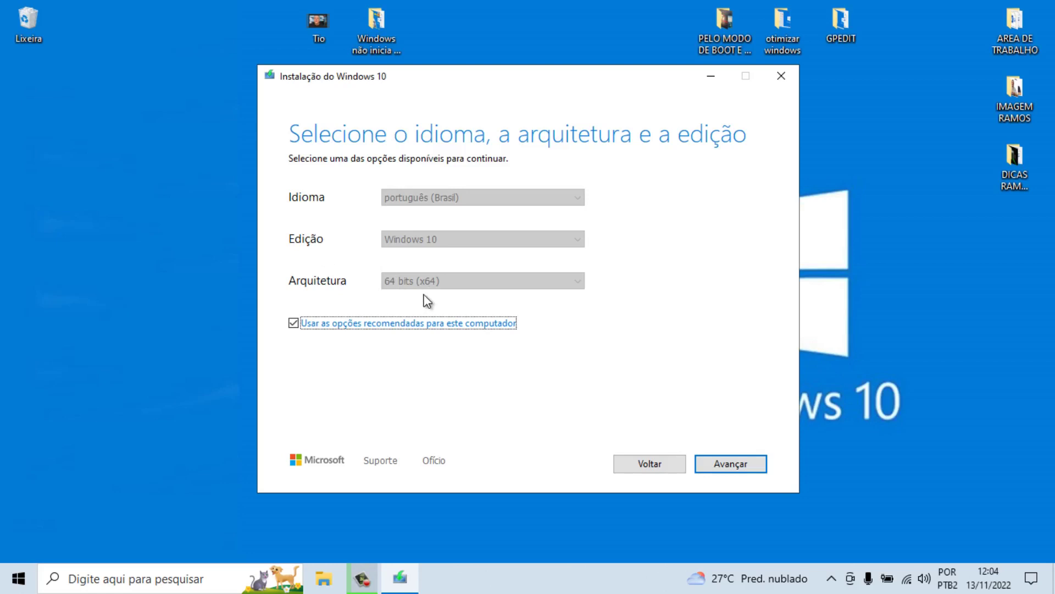
Step: Turn off the recommended options for this computer and set the architecture to 32 bits (x86)
left_click(293, 322)
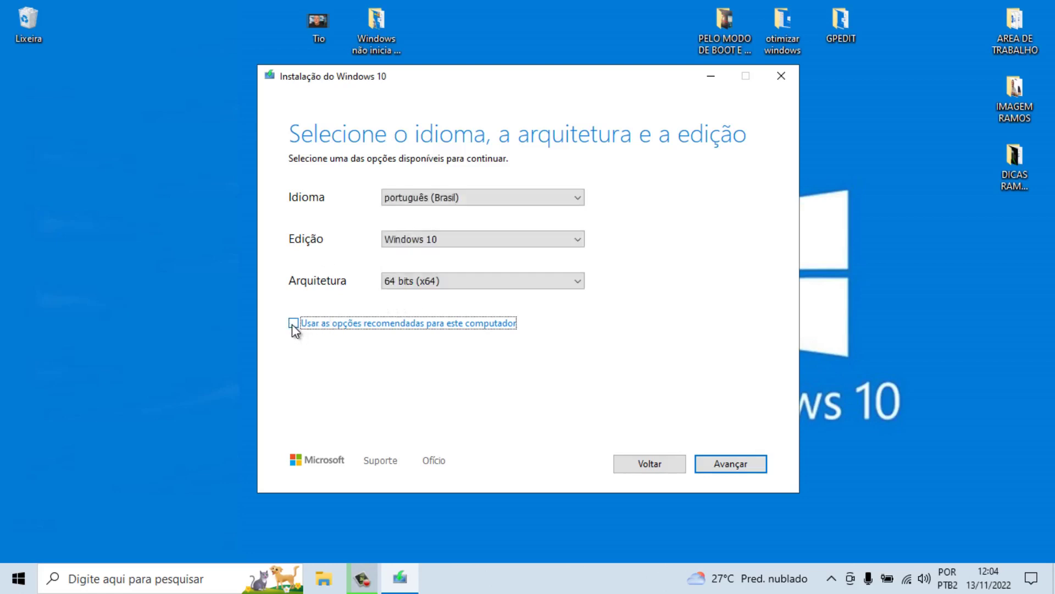
left_click(579, 282)
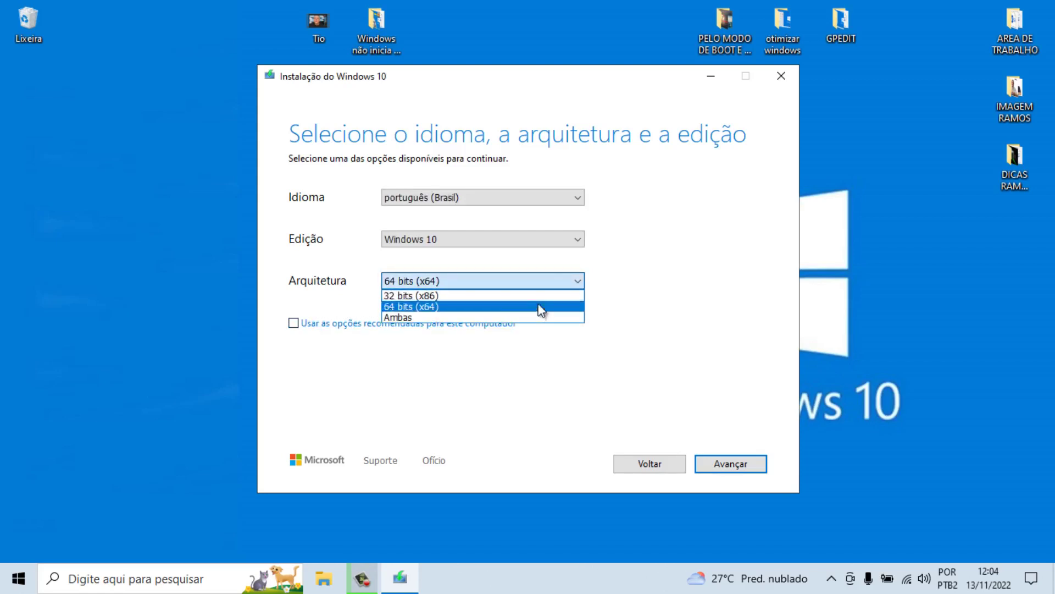
left_click(514, 298)
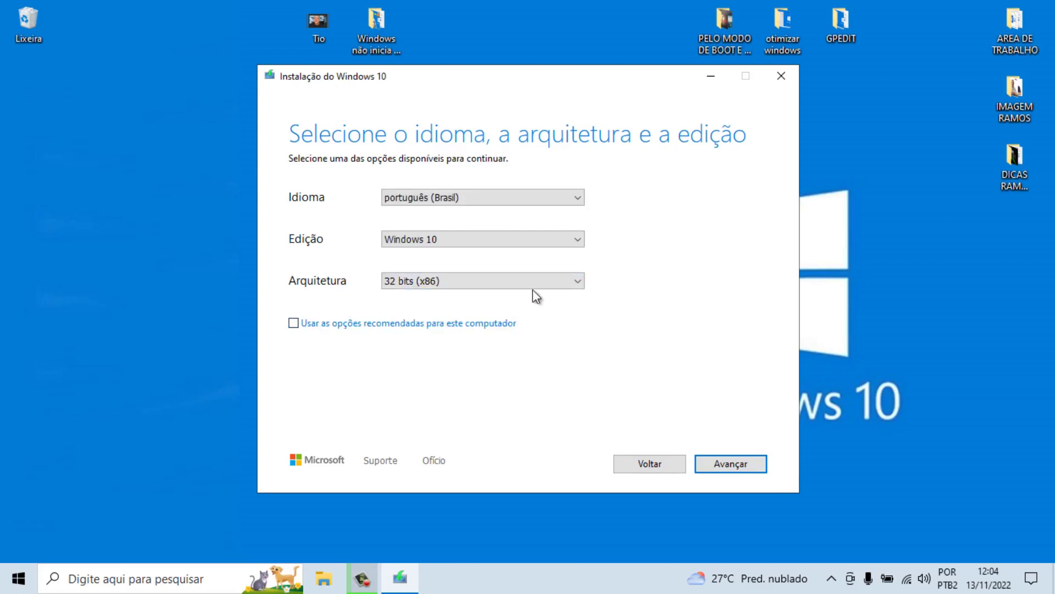
left_click(582, 283)
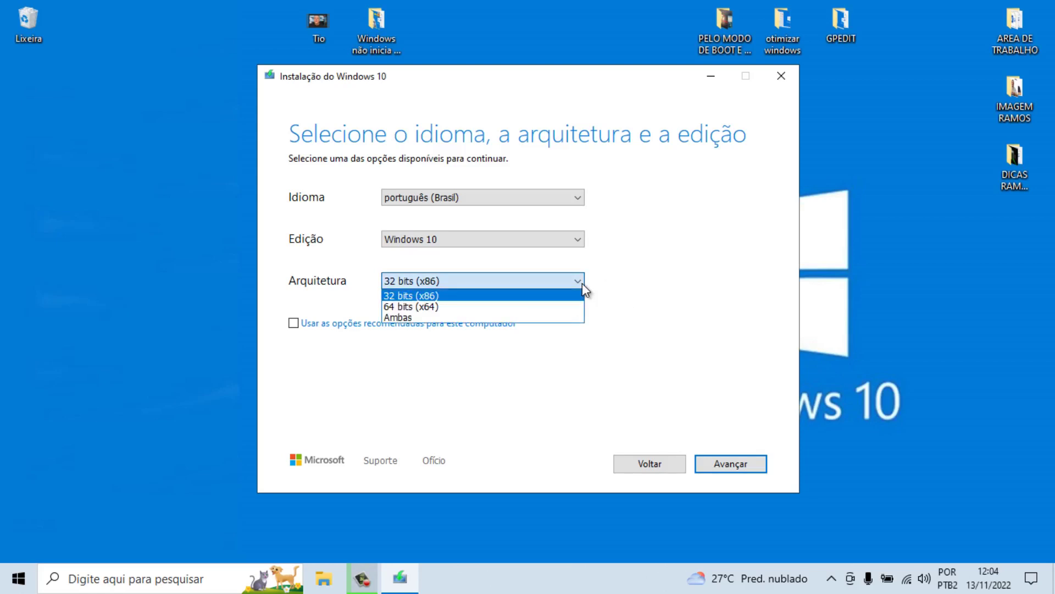
left_click(634, 287)
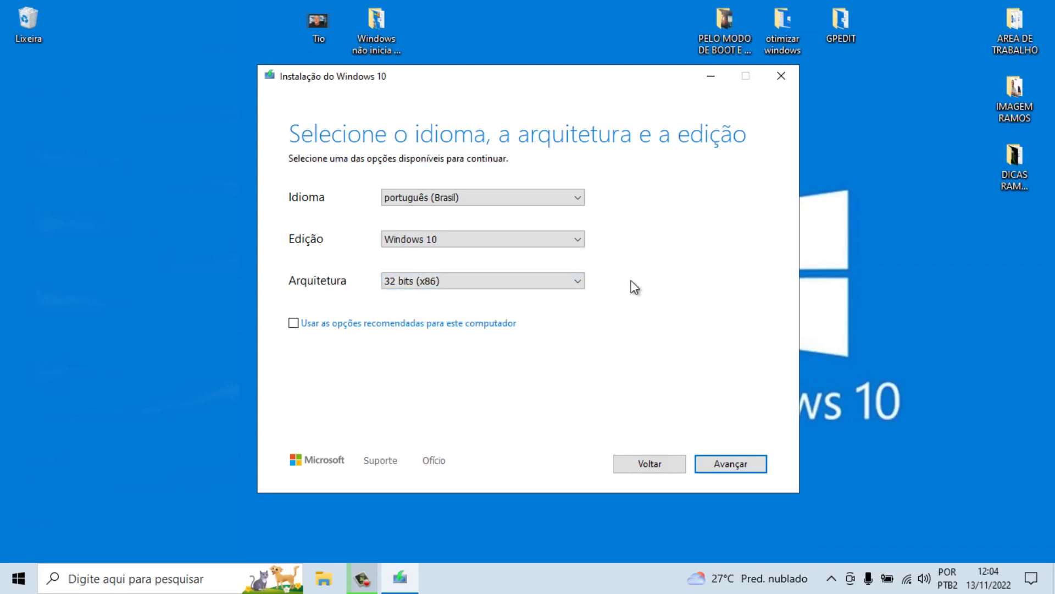
Step: Try the 64 bits (x64) architecture followed by the "Ambas" option
left_click(579, 279)
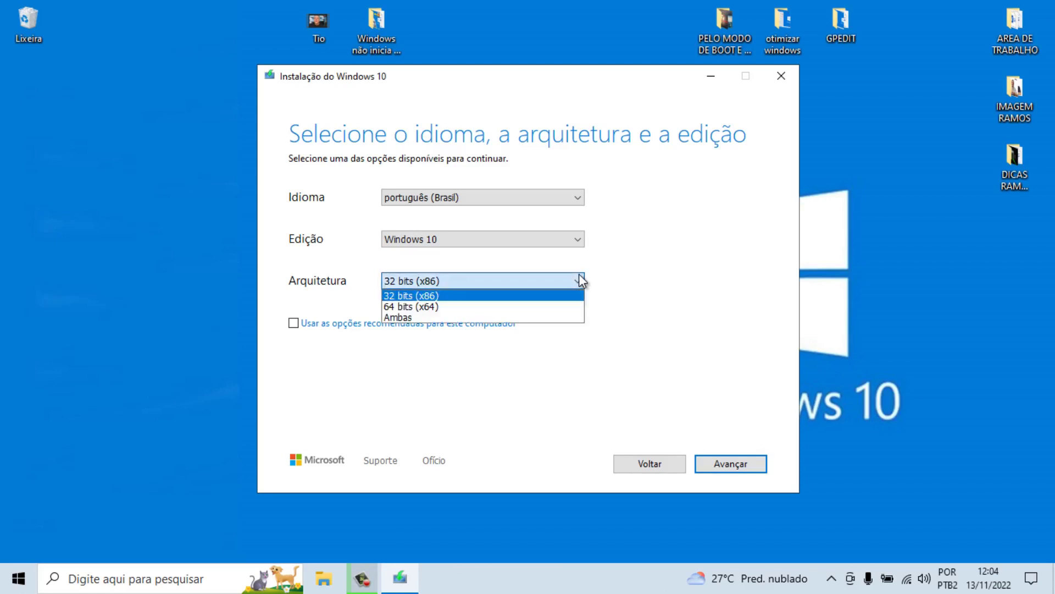
left_click(533, 307)
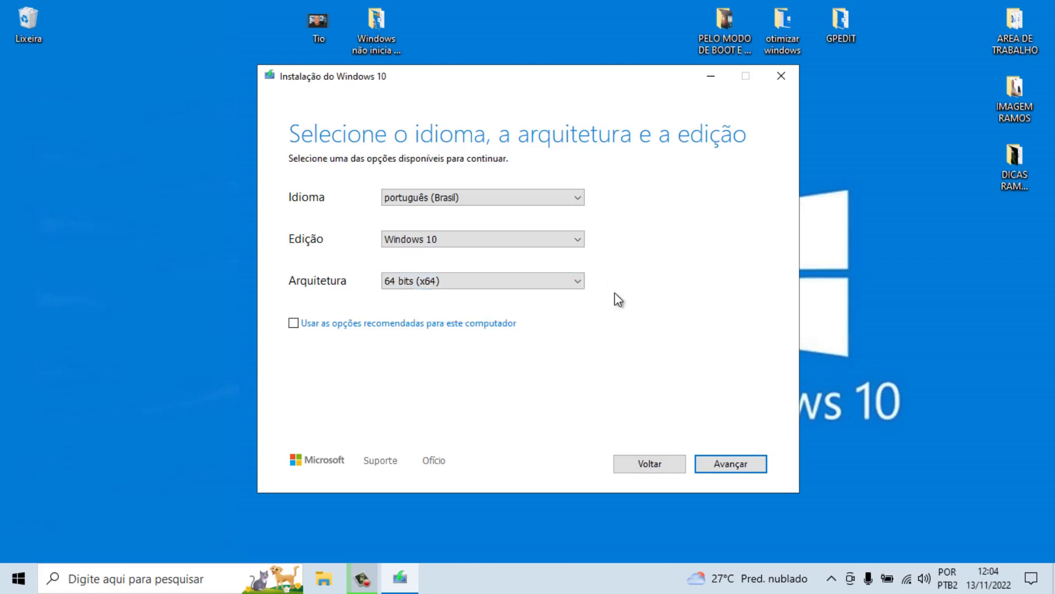
left_click(579, 282)
left_click(566, 317)
left_click(581, 283)
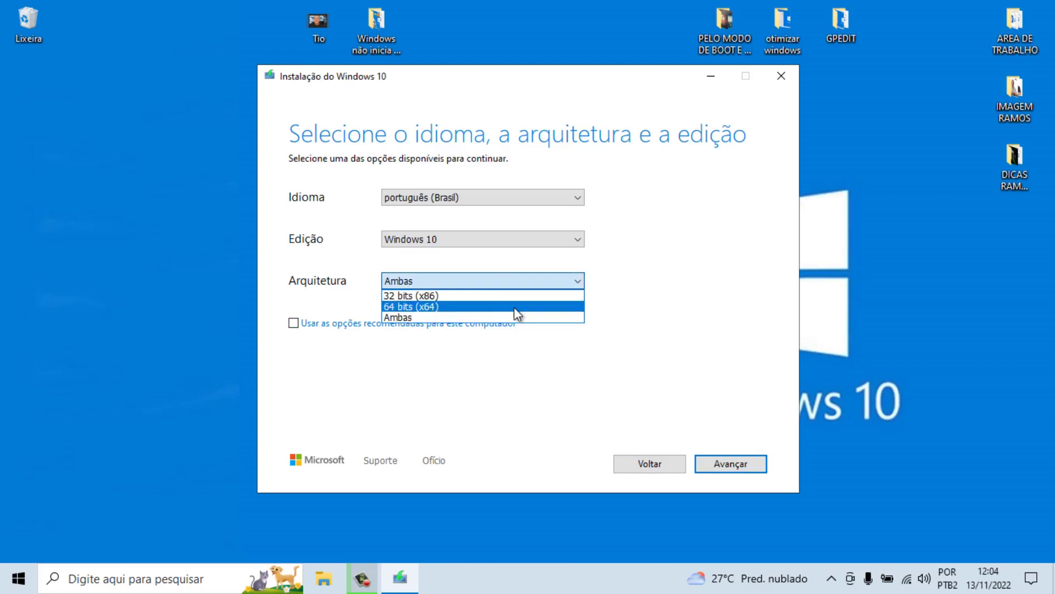
left_click(647, 299)
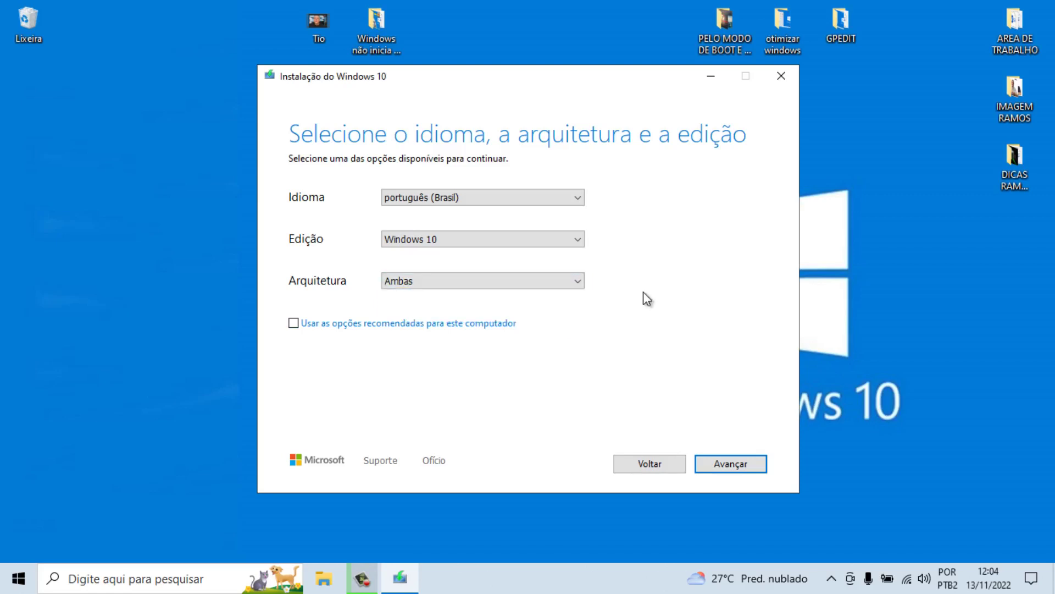
Step: Set the architecture back to 64 bits (x64) and re-enable the recommended options for this computer
left_click(575, 279)
left_click(506, 307)
left_click(365, 325)
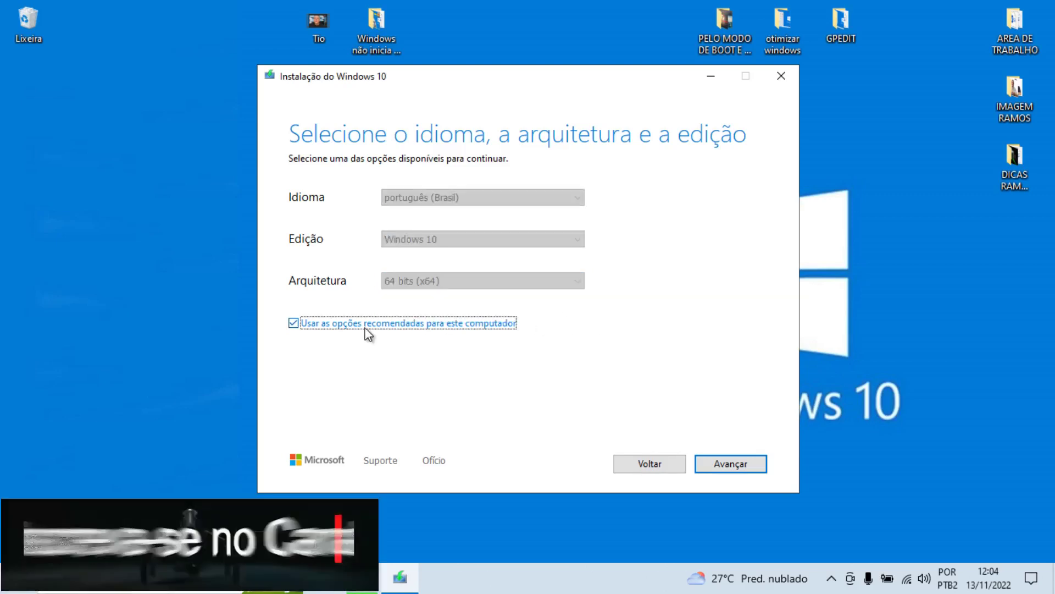
left_click(294, 323)
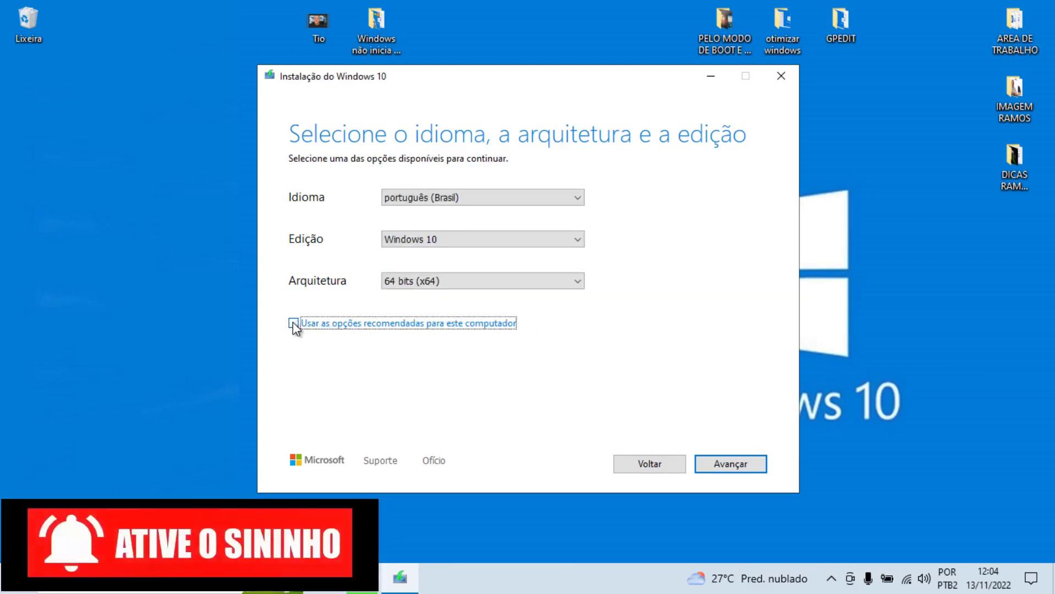
left_click(293, 324)
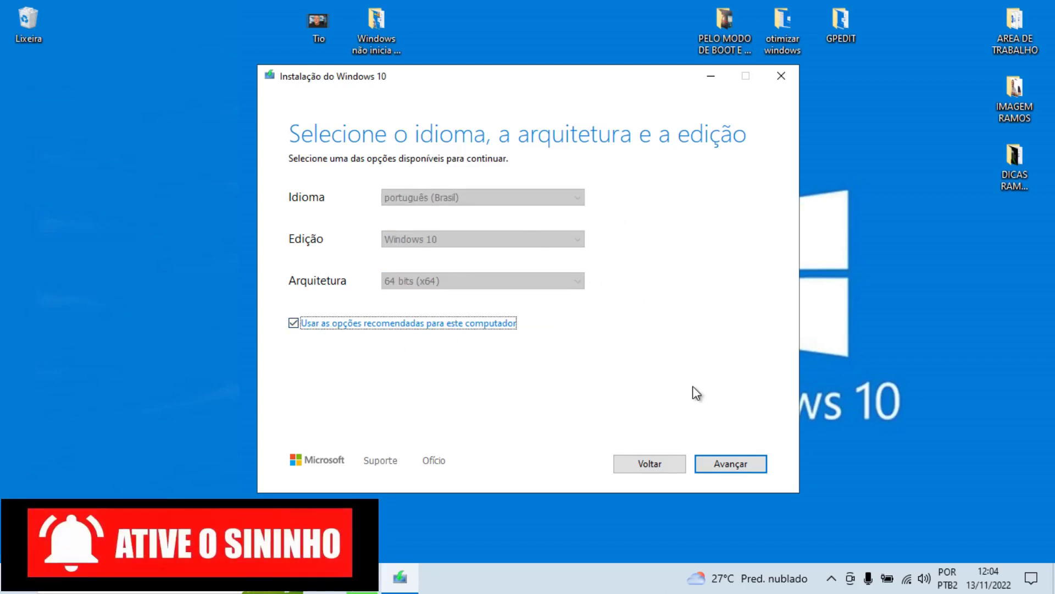
Step: Continue with the recommended language, edition and architecture, and choose "Unidade flash USB" as the media to use
left_click(741, 470)
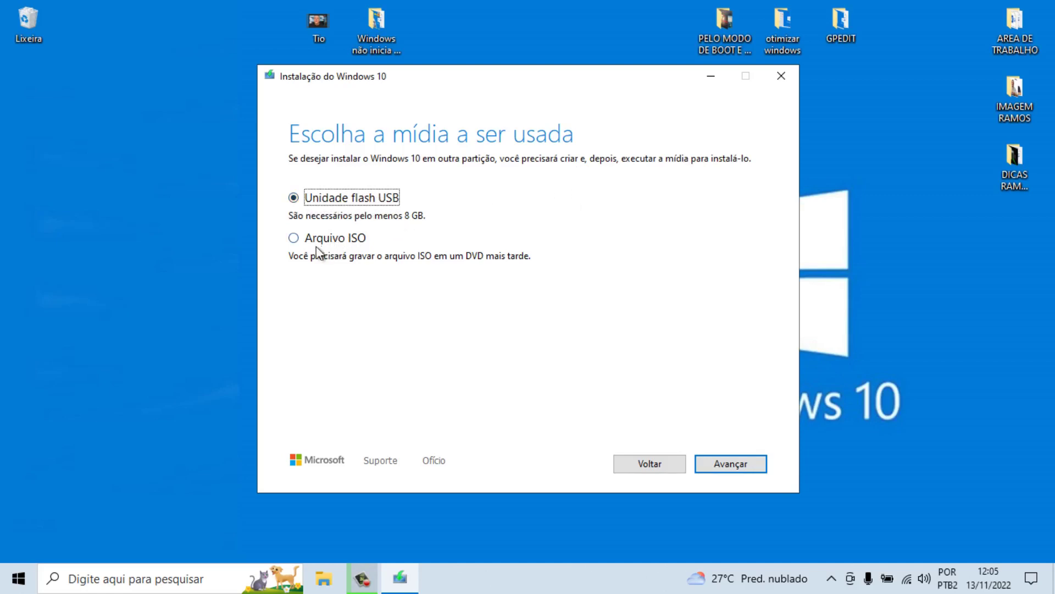
left_click(294, 238)
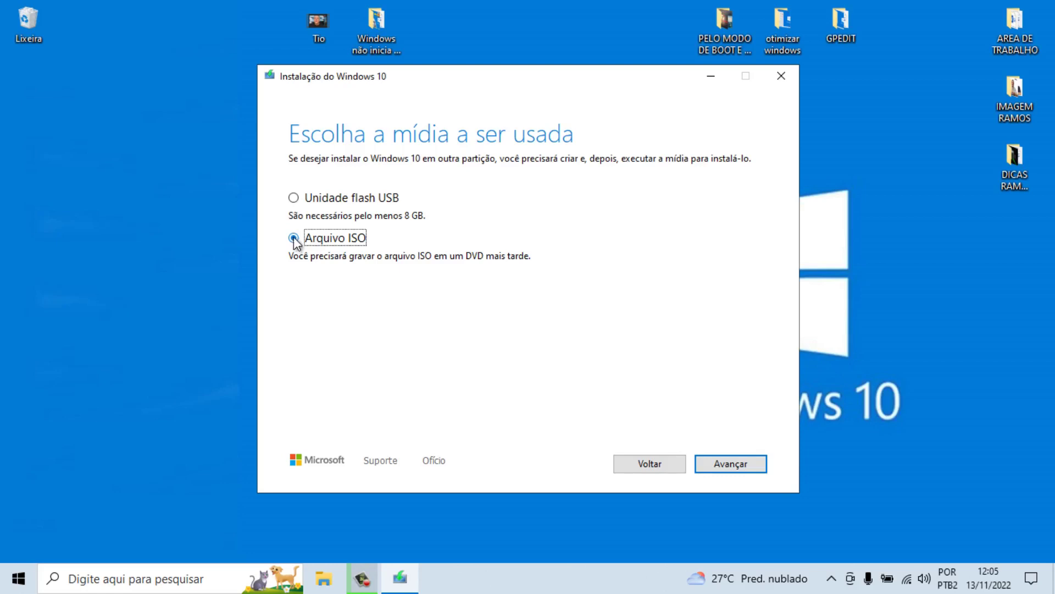
left_click(295, 201)
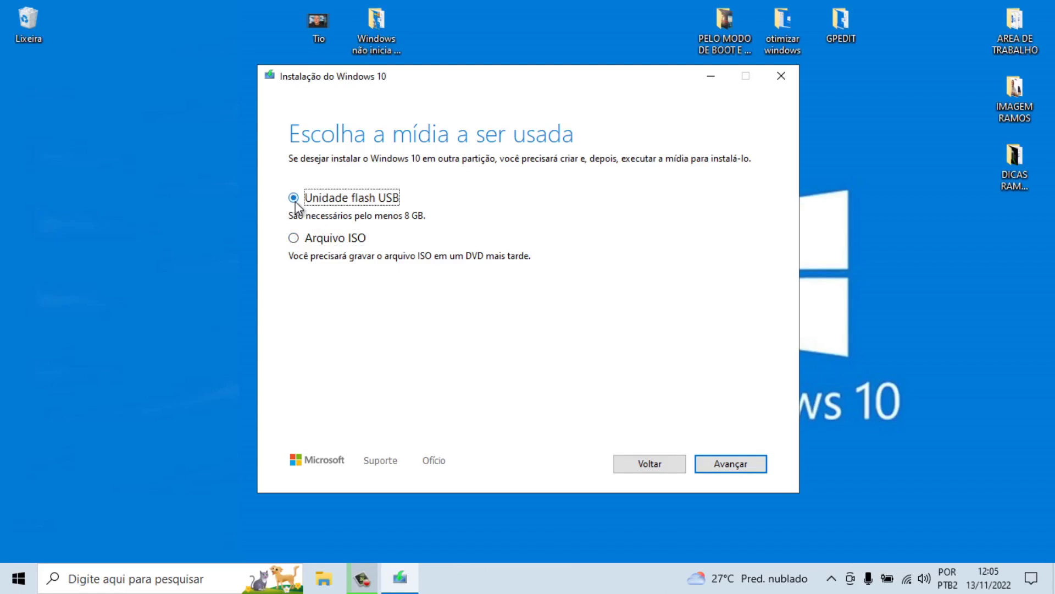
left_click(295, 240)
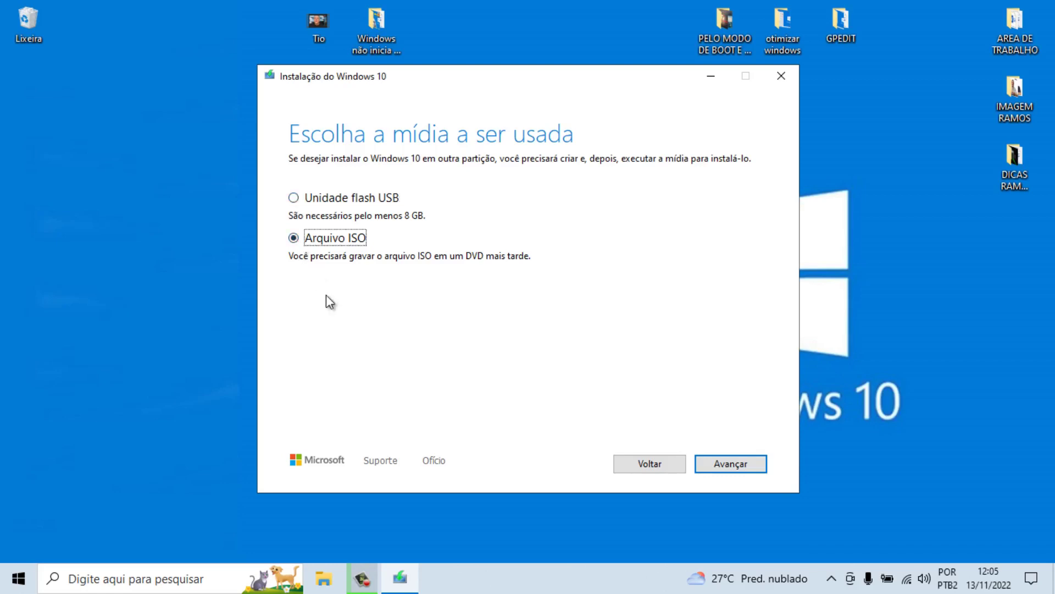
left_click(294, 198)
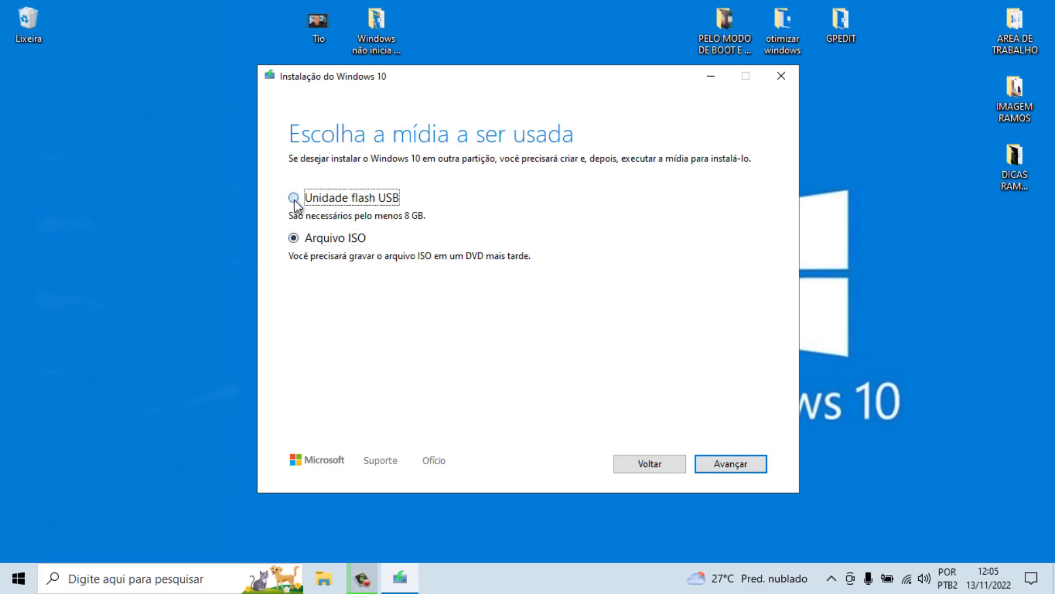
left_click(723, 463)
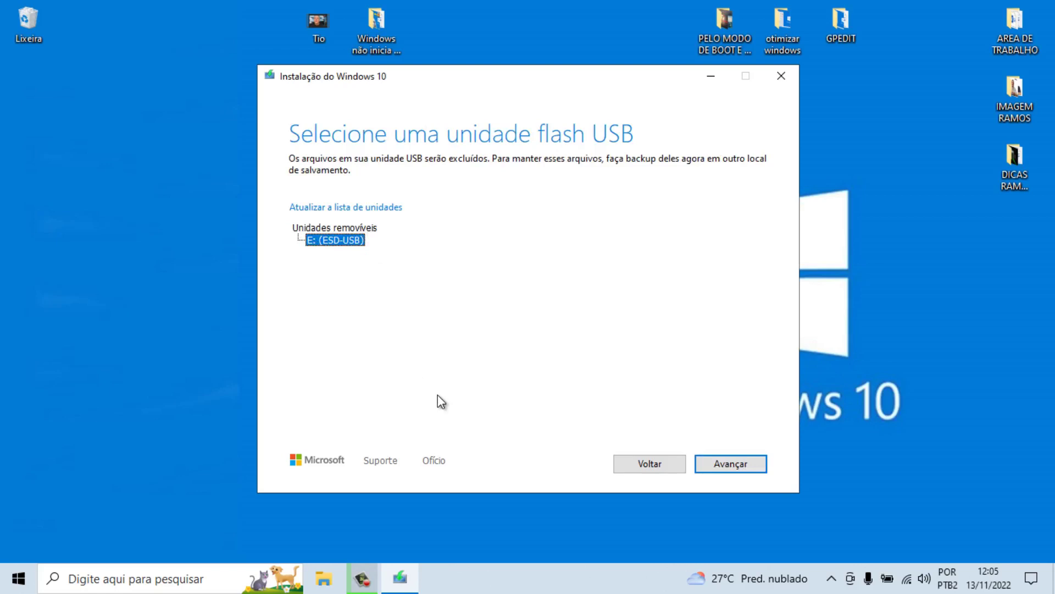
Step: Check the ESD-USB (E:) drive under Este Computador in File Explorer, then close the window to return to the installer
key("super+e")
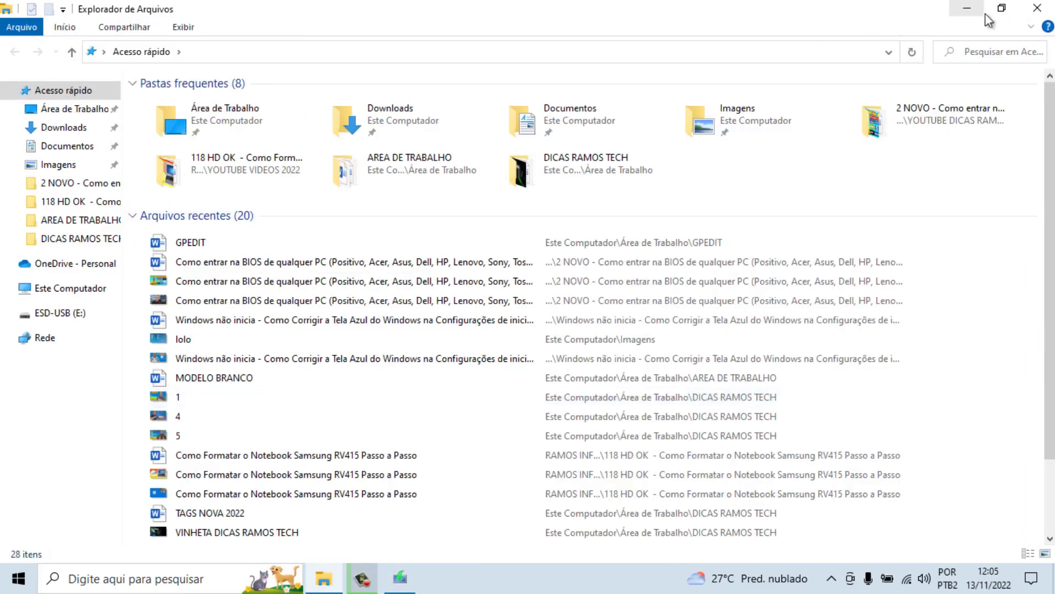
left_click(1001, 8)
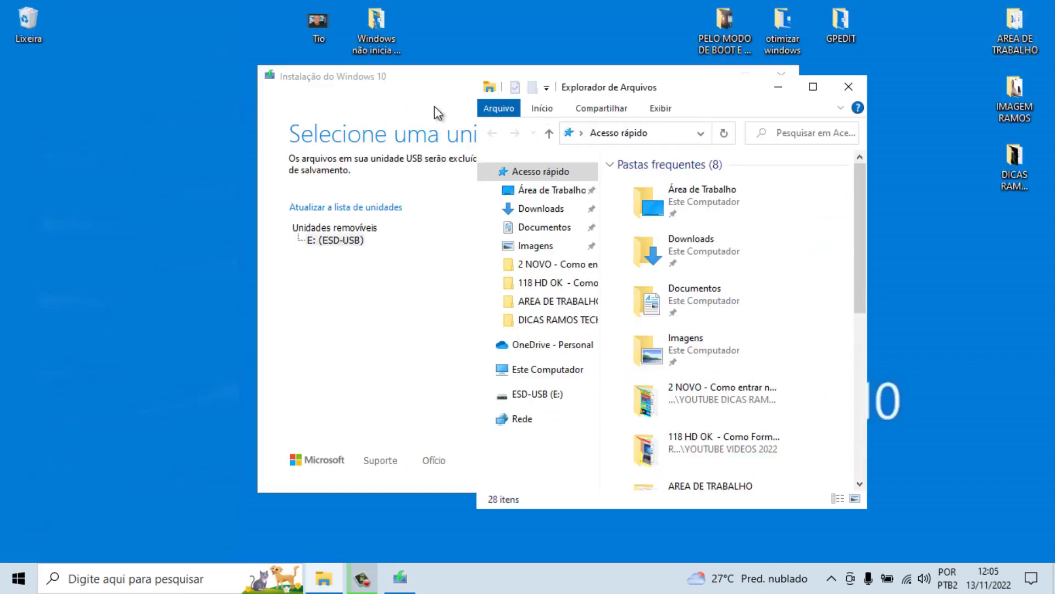
left_click(578, 375)
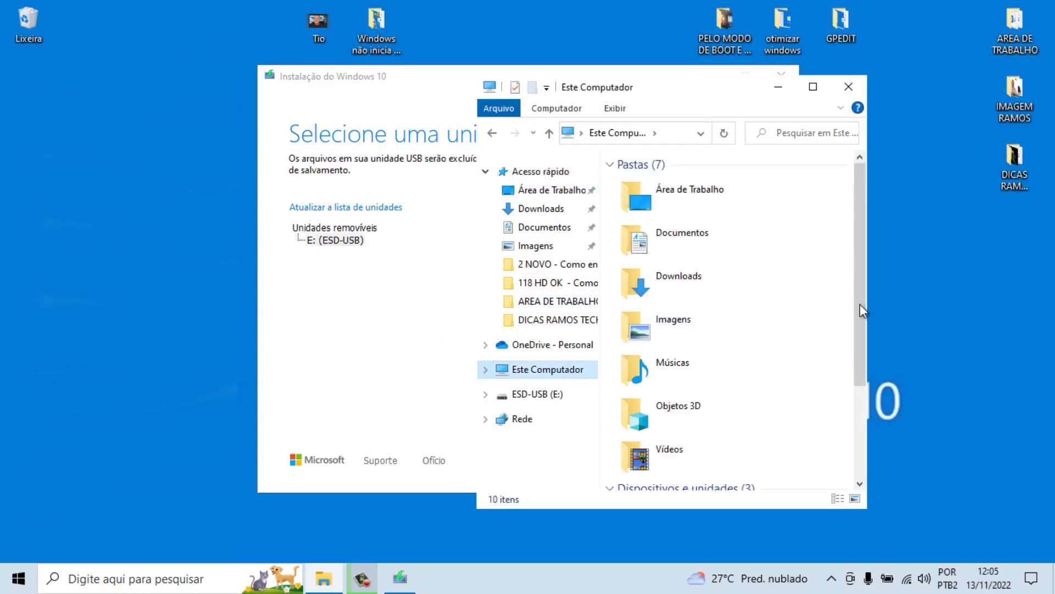
left_click_drag(861, 305, 879, 455)
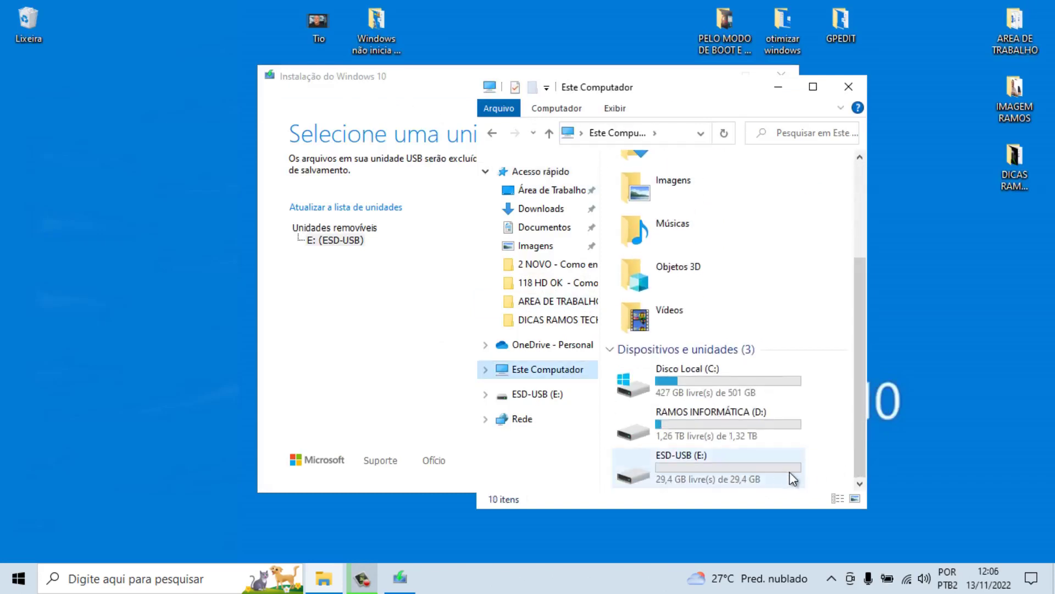
left_click(767, 476)
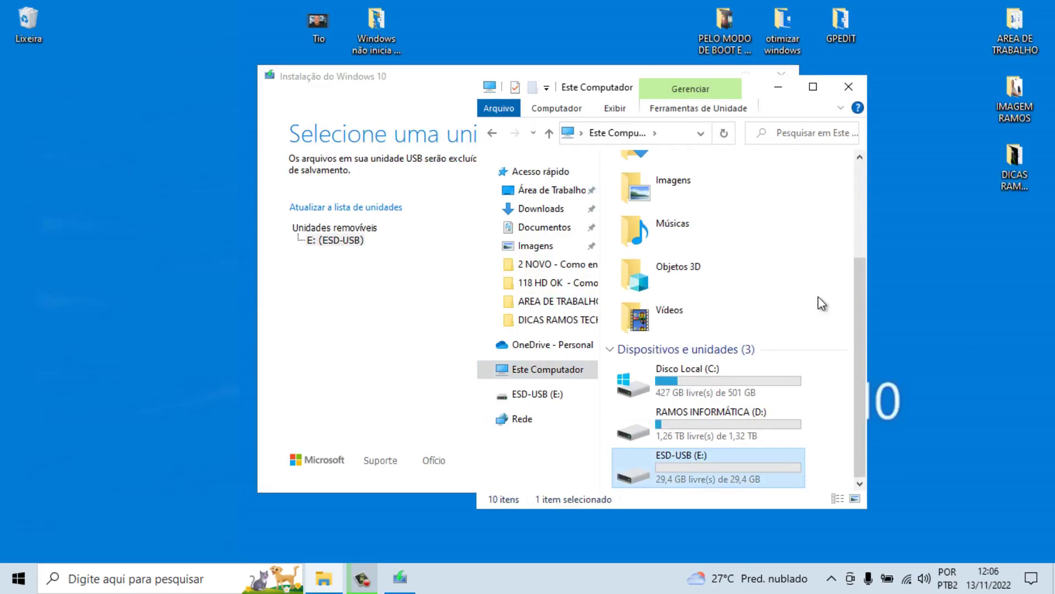
left_click(849, 88)
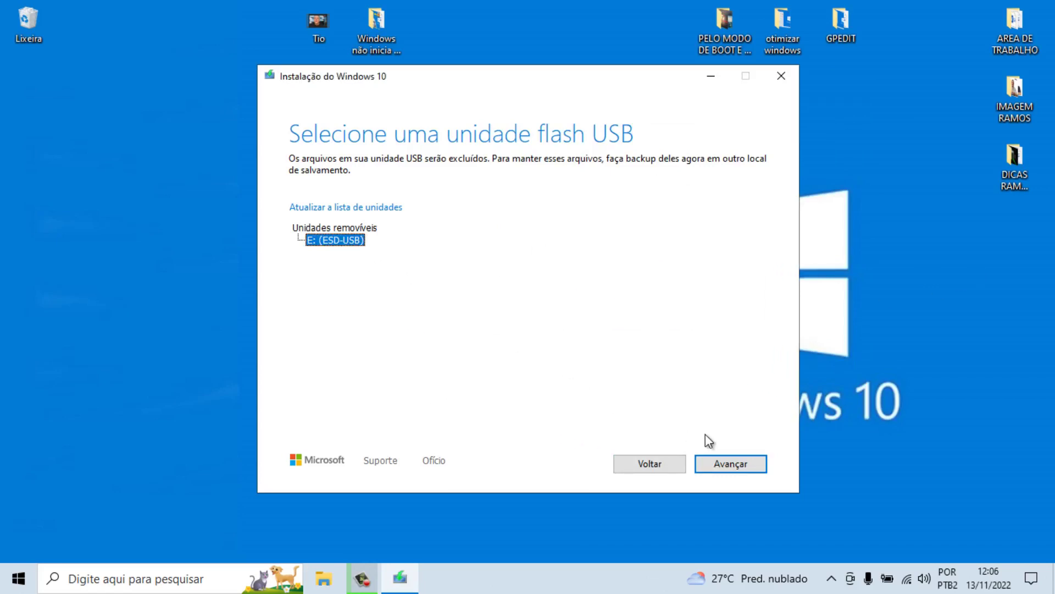
Step: Create the Windows 10 installation media on the E: (ESD-USB) flash drive and finish the setup wizard
left_click(733, 465)
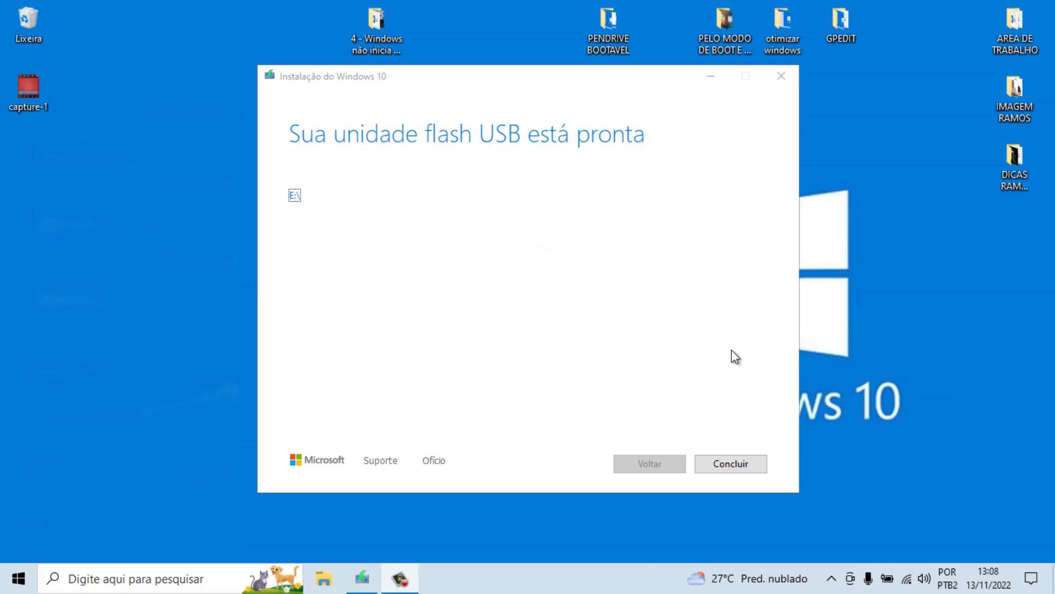
left_click(738, 466)
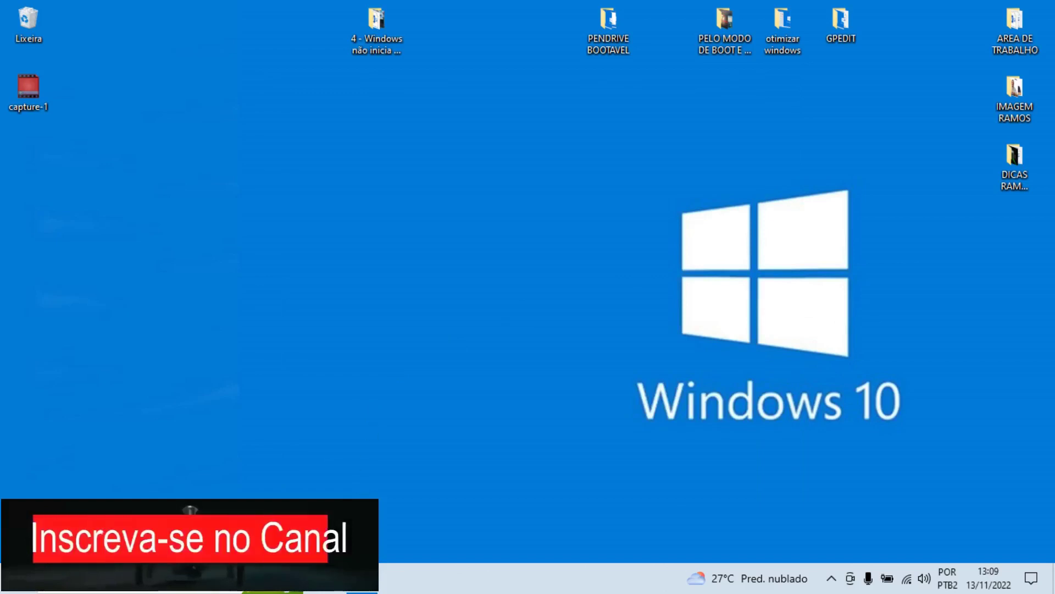
Step: Examine the installation files on the ESD-USB (E:) drive in a maximized File Explorer window, and close it
left_click(325, 589)
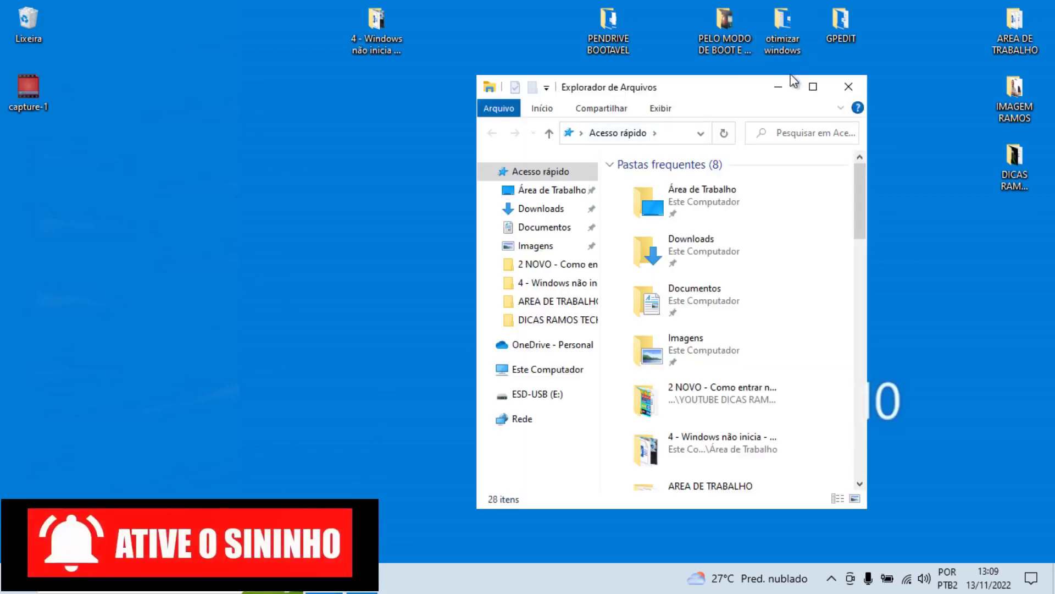
left_click(815, 86)
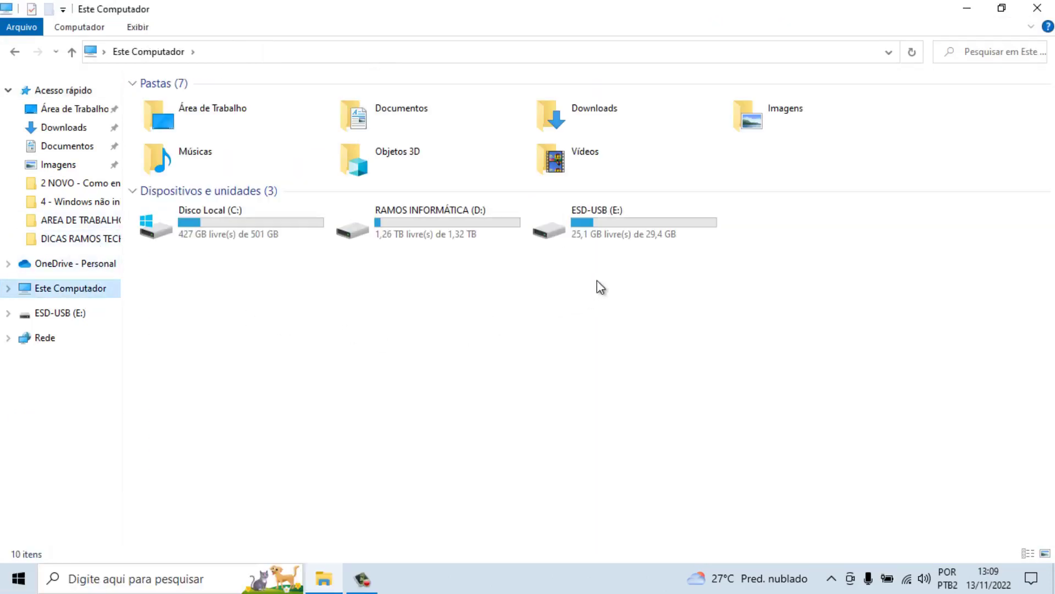
right_click(602, 307)
left_click(658, 374)
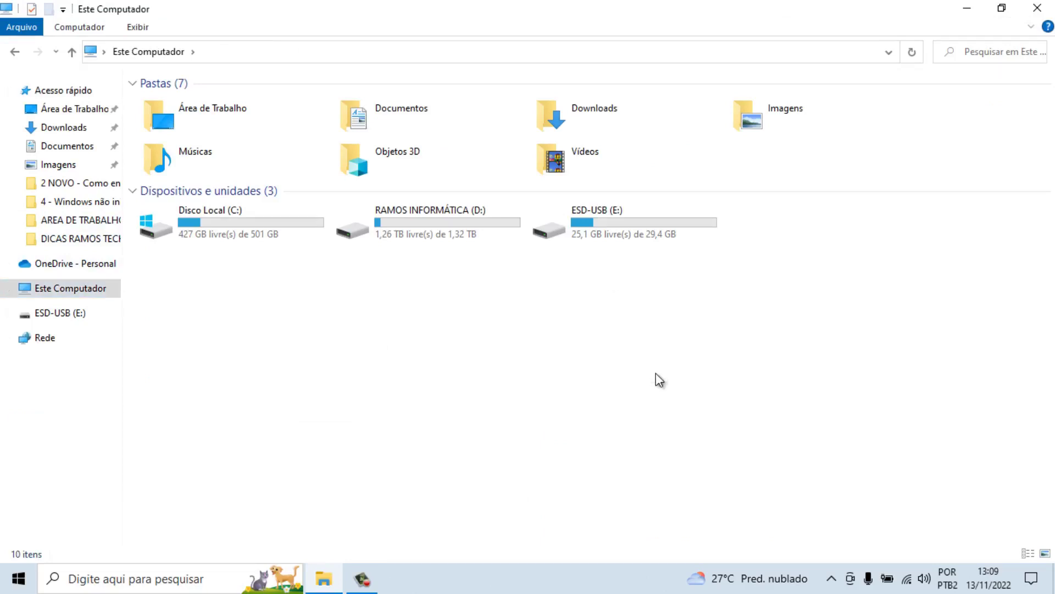
double_click(622, 224)
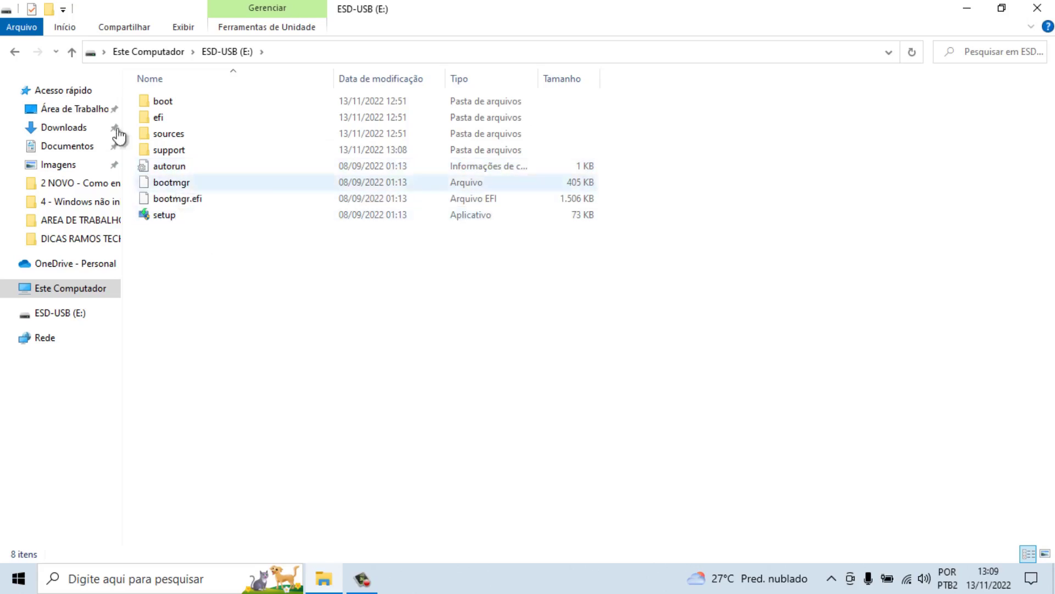
left_click(15, 52)
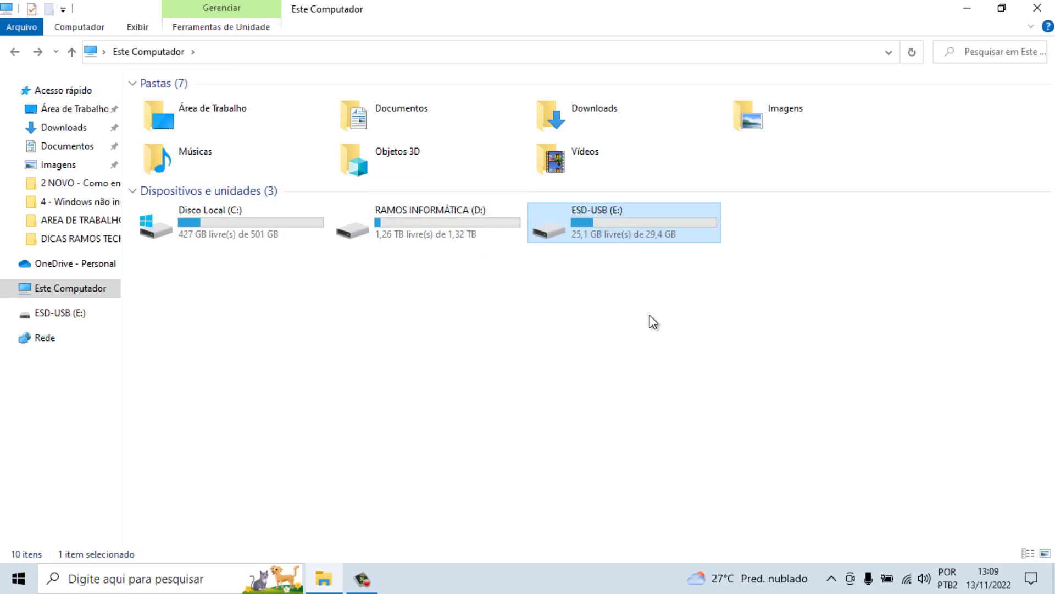
left_click(1043, 6)
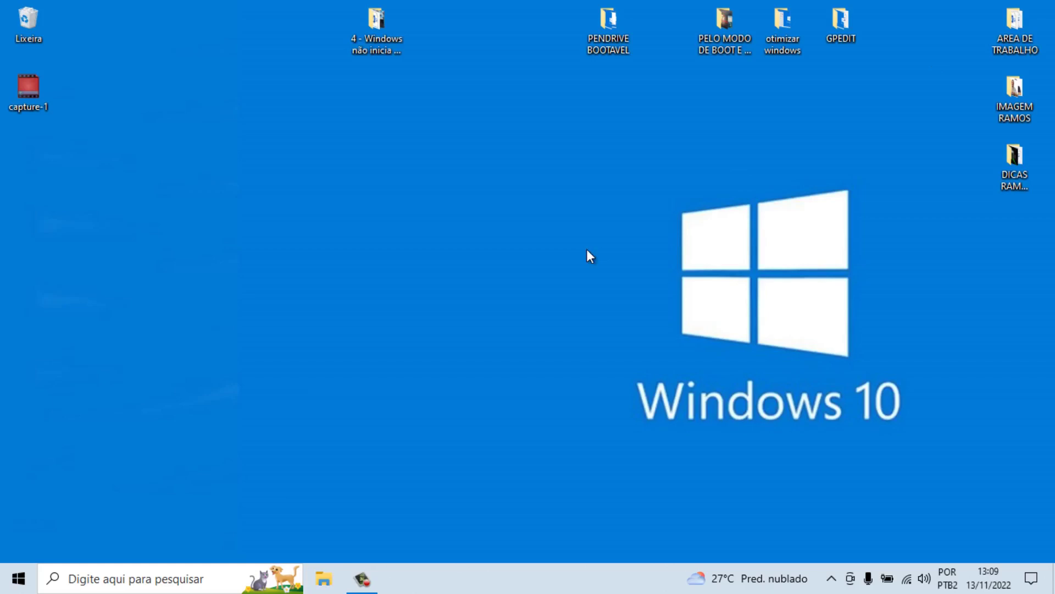